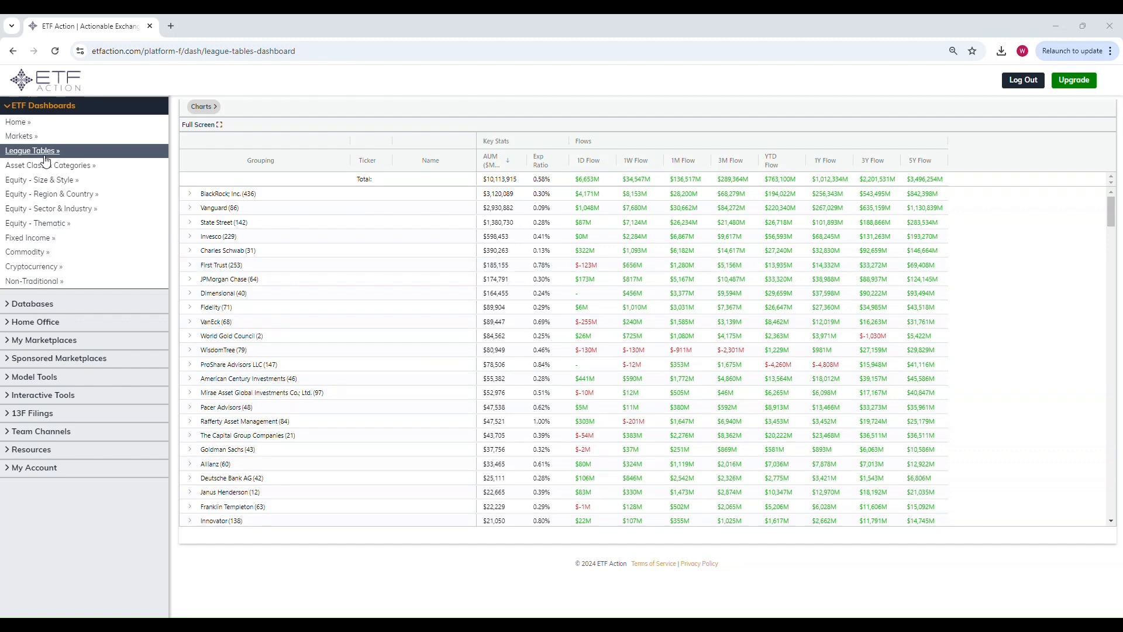
Step: Open Vanguard's ETF list from the league table and switch it to the Fund Flows ($MM) view
left_click(190, 212)
left_click(190, 212)
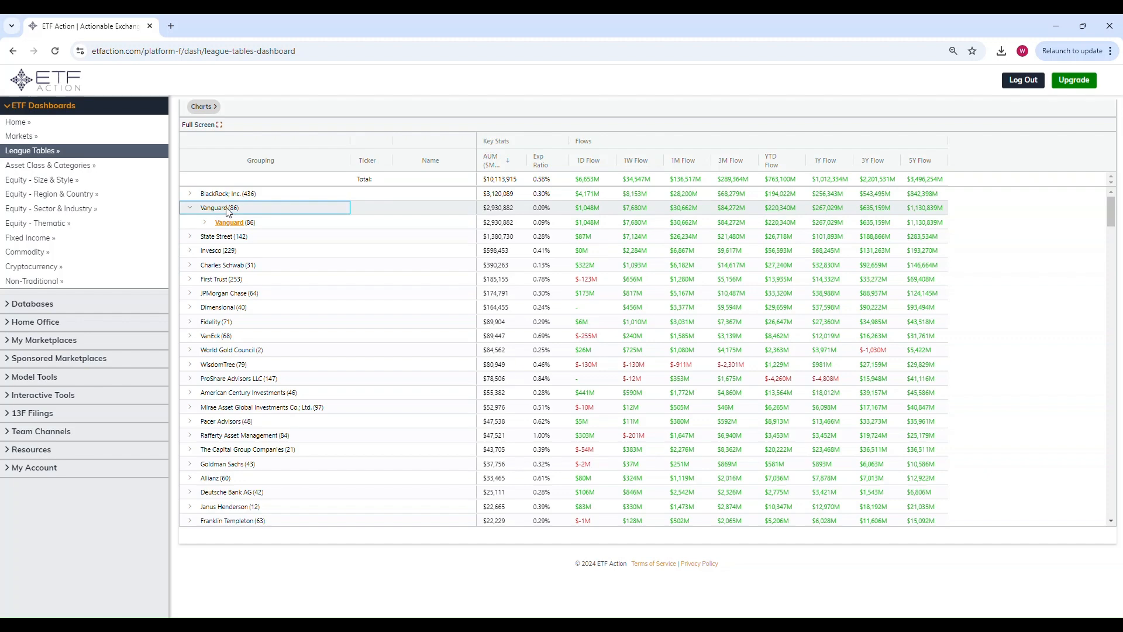
left_click(240, 225)
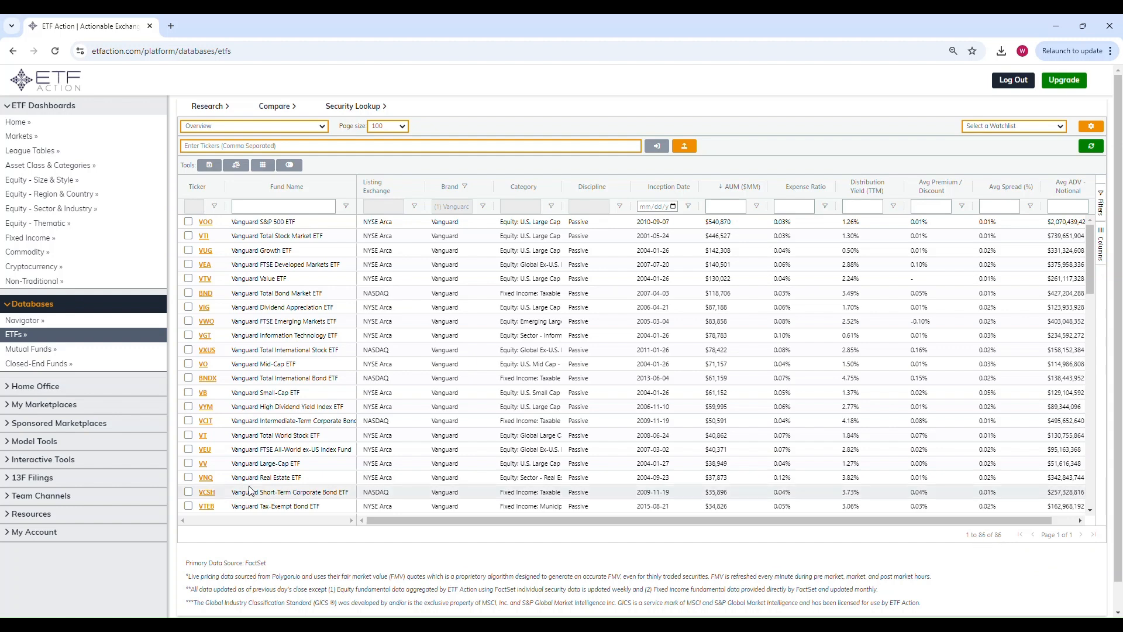
left_click(288, 125)
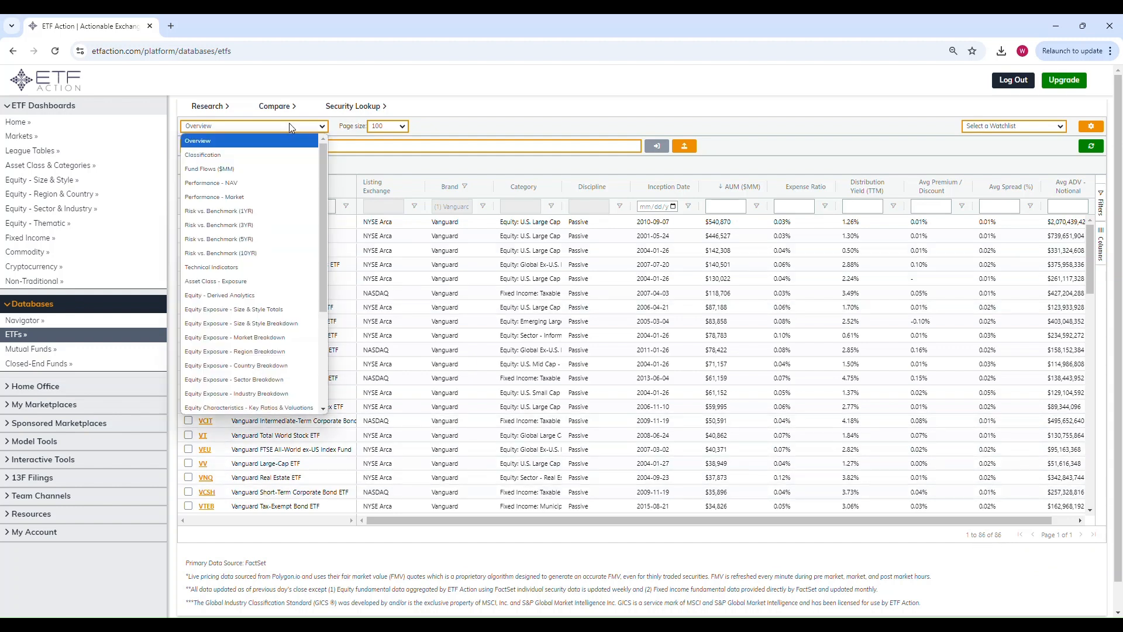
left_click(266, 169)
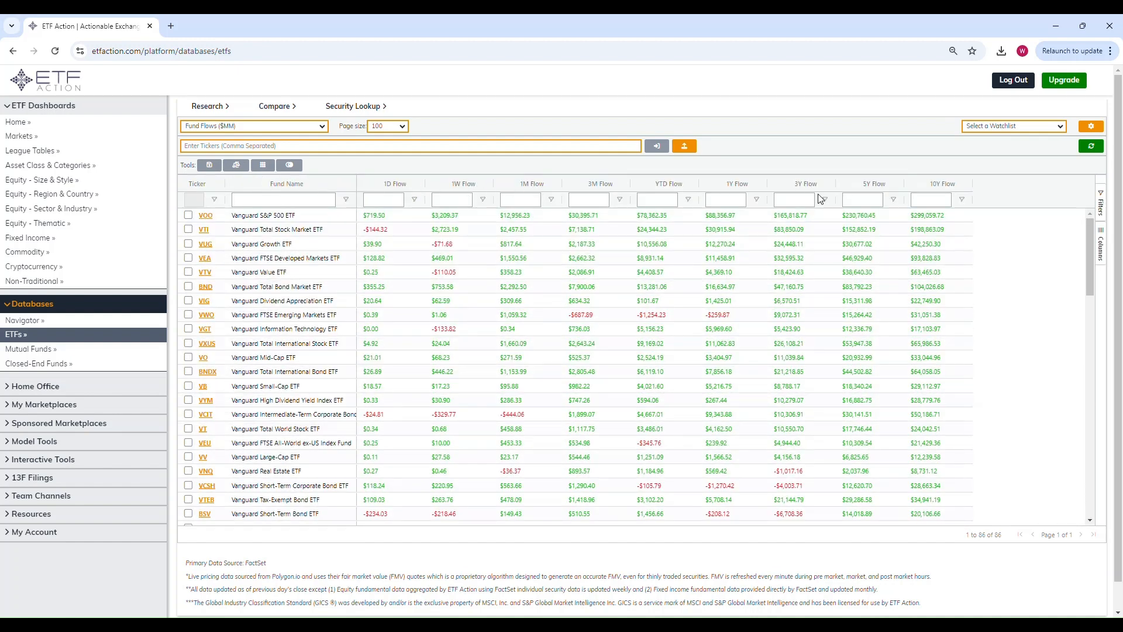
Step: Sort the ETFs by 1M Flow from largest to smallest and select the top ten, VOO through VUG
left_click(528, 185)
left_click(528, 185)
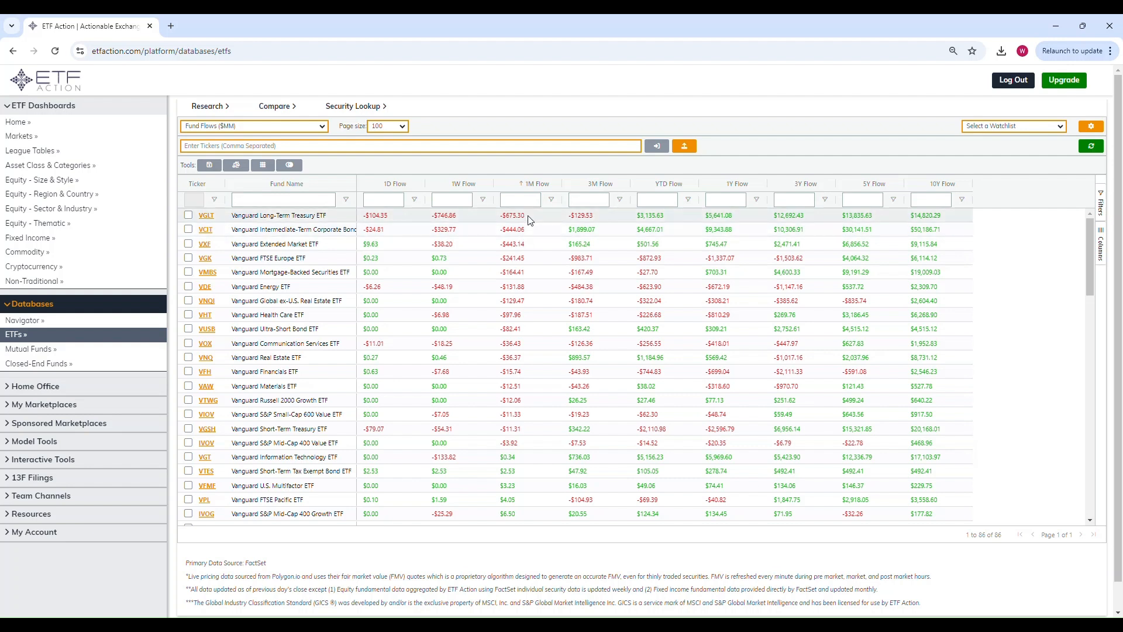
left_click(530, 186)
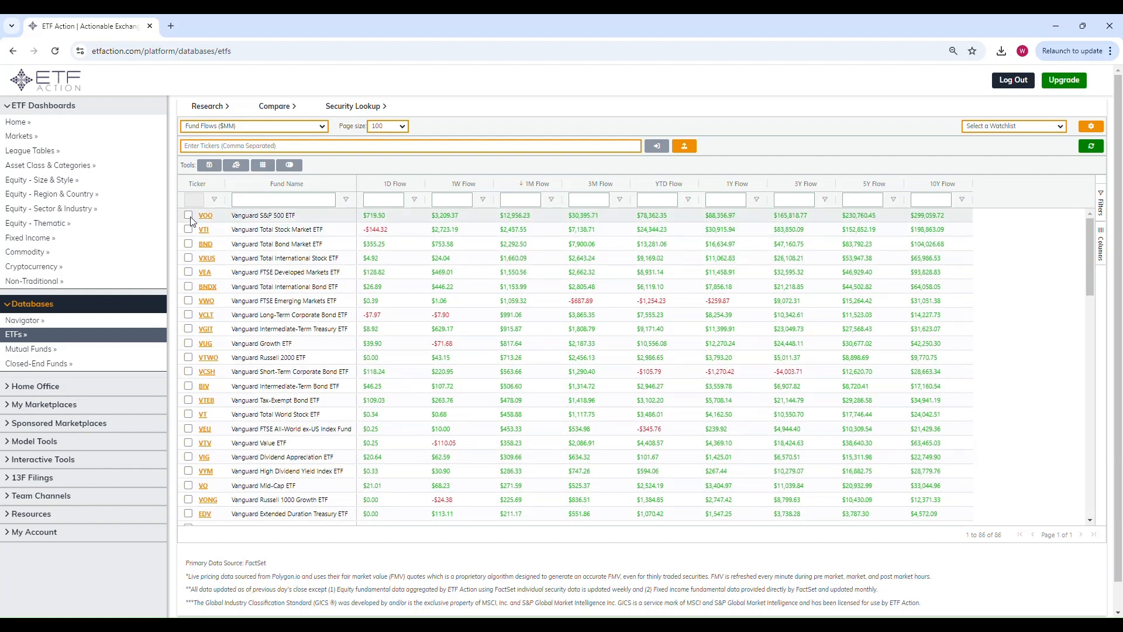
left_click(189, 215)
left_click(188, 343, "shift")
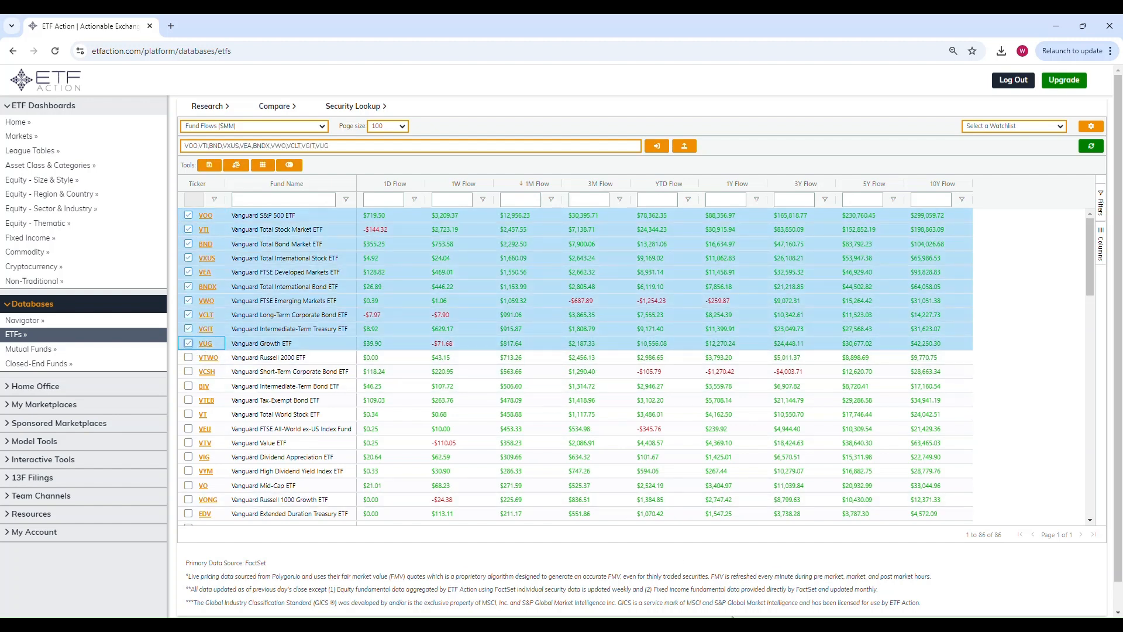
Step: Switch to the VanguardEW file in Excel, review its ticker and weight columns, and return to the browser
left_click(730, 624)
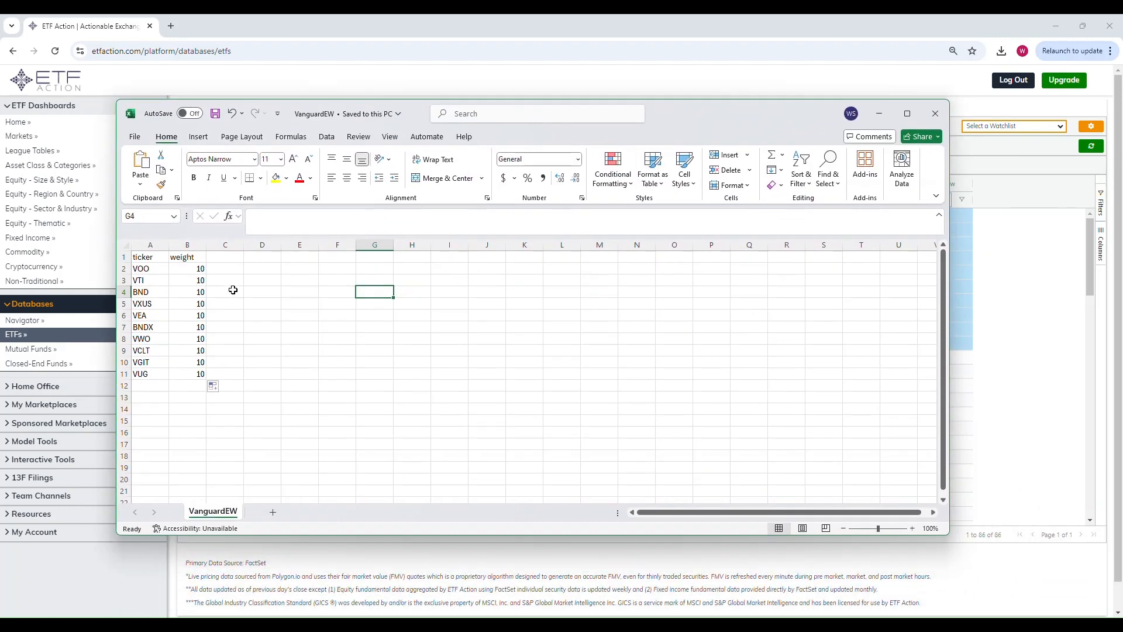
left_click(230, 291)
left_click(172, 269)
left_click(141, 266)
left_click(177, 270)
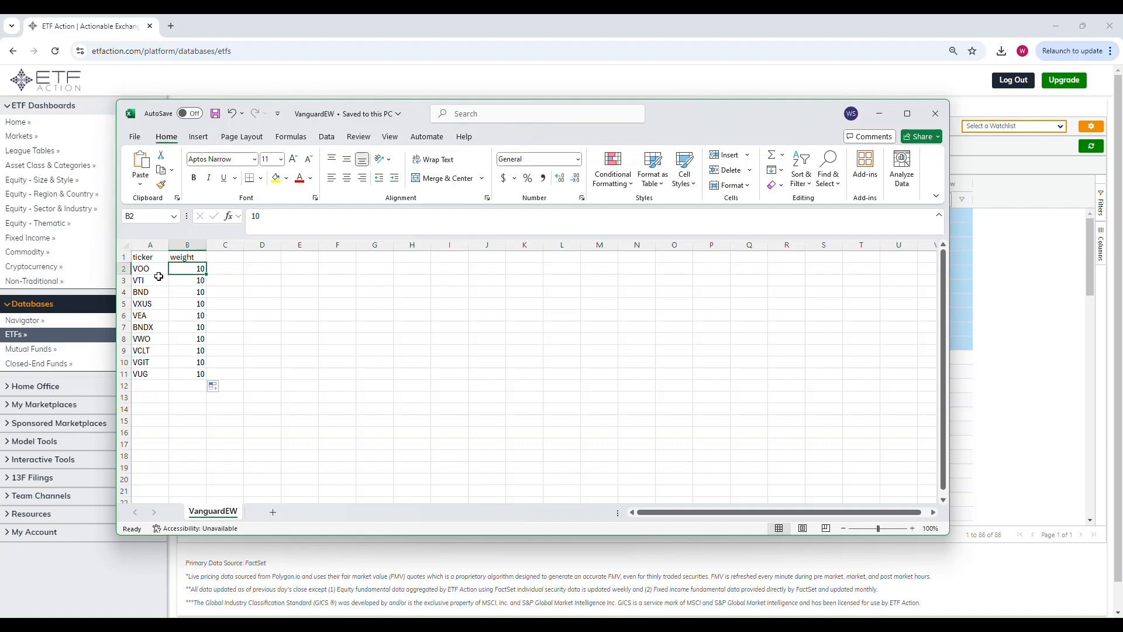
left_click(517, 84)
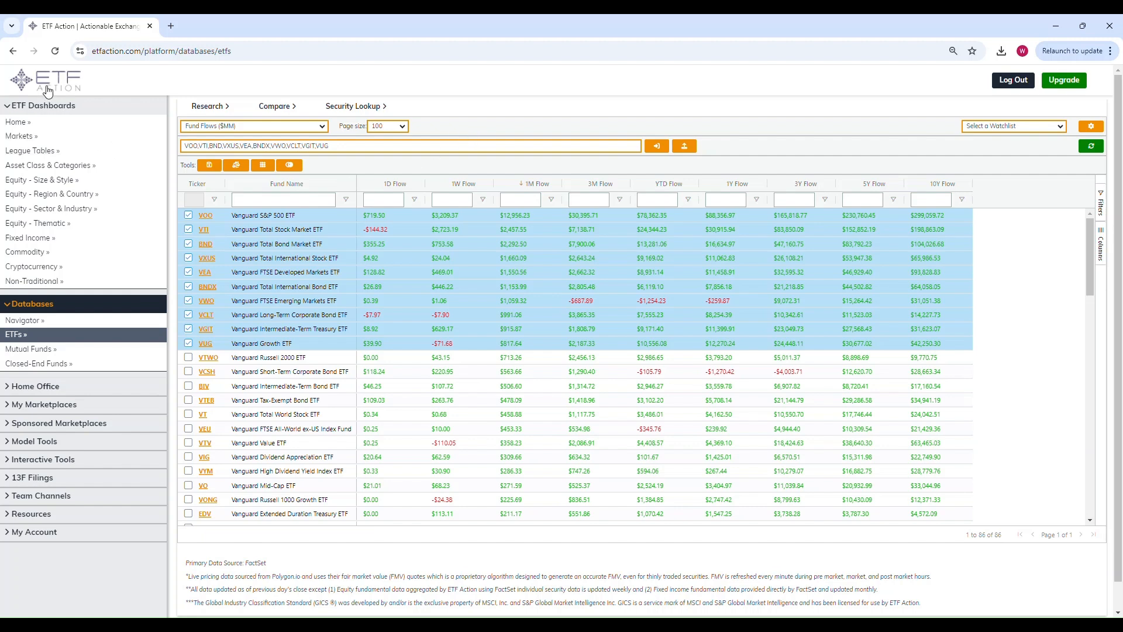
Step: Open the Model Builder and start a new model of the type Model
left_click(44, 441)
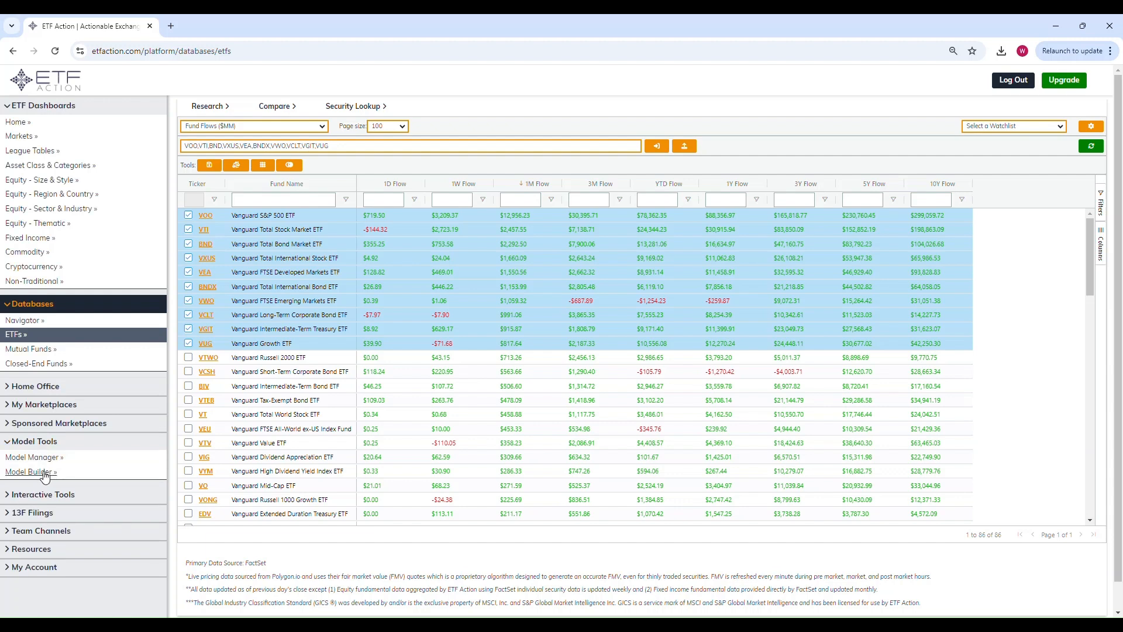
left_click(44, 472)
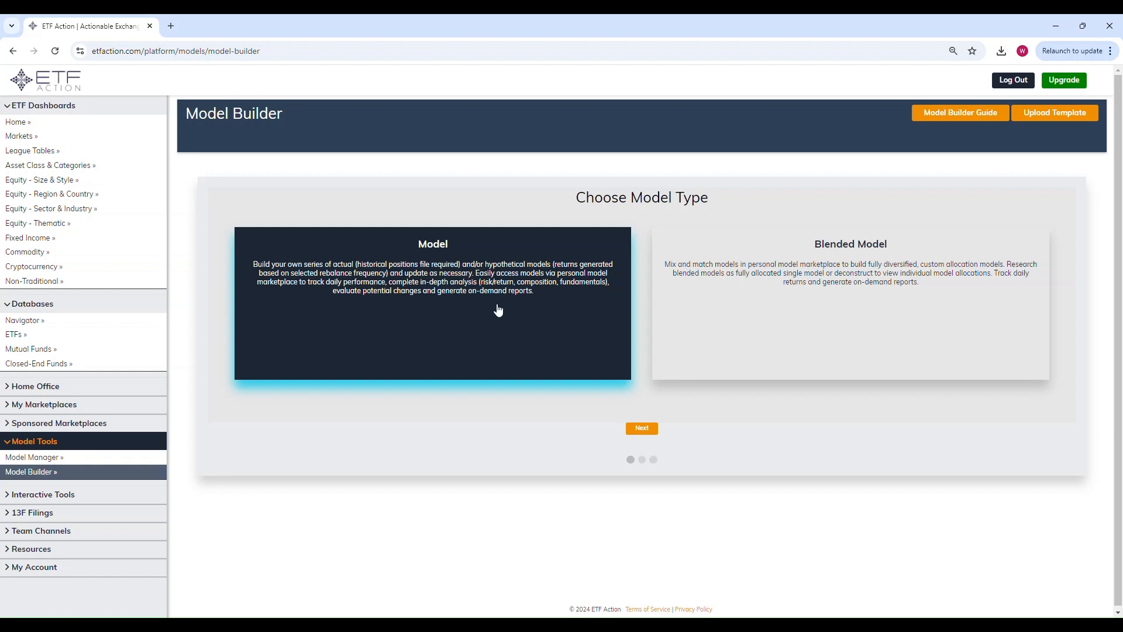
left_click(642, 429)
Step: Name the model "Vanguard EW Flows Based", with Quarterly rebalancing and the benchmark ETFA Benchmark - Global Core 50/50, and continue to the positions
left_click(325, 234)
type("Vonguard EW Flows Based")
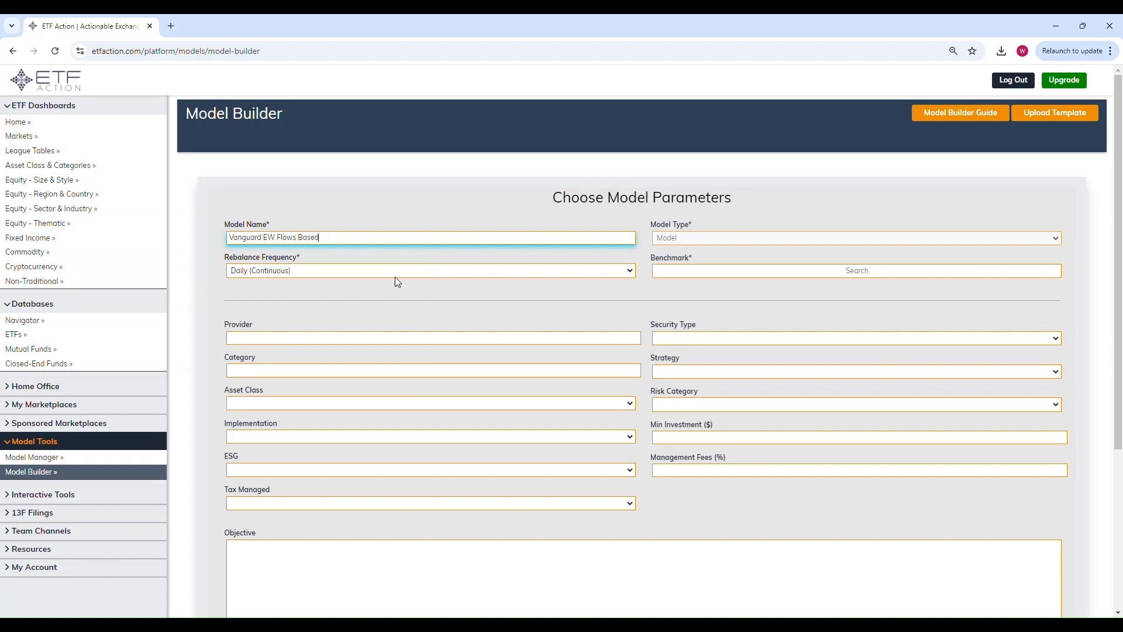
left_click(343, 270)
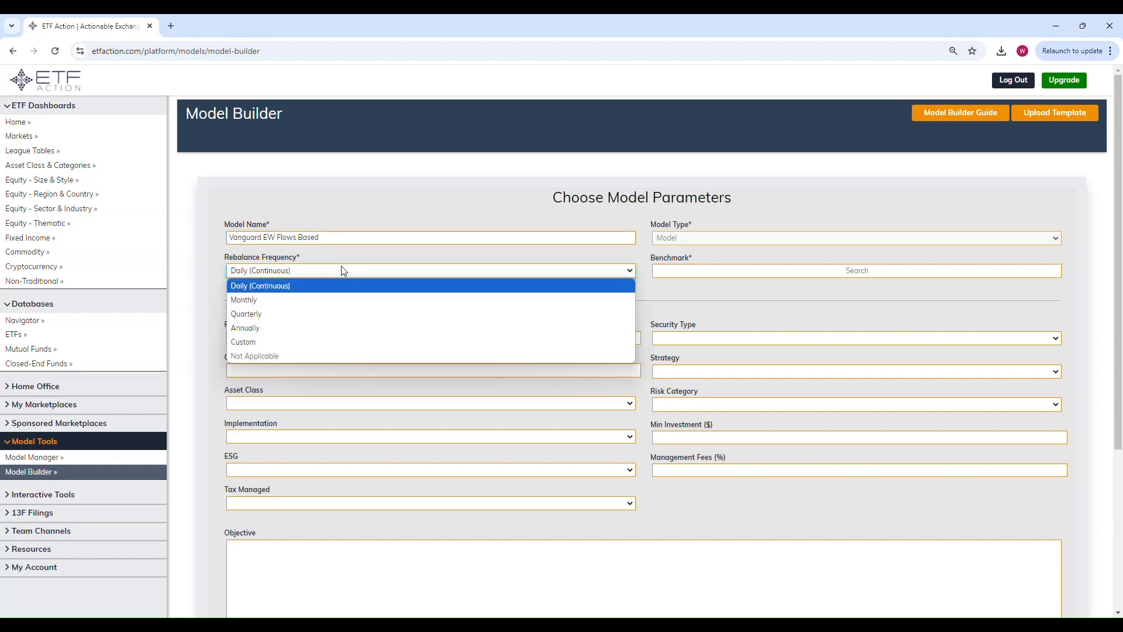
left_click(307, 317)
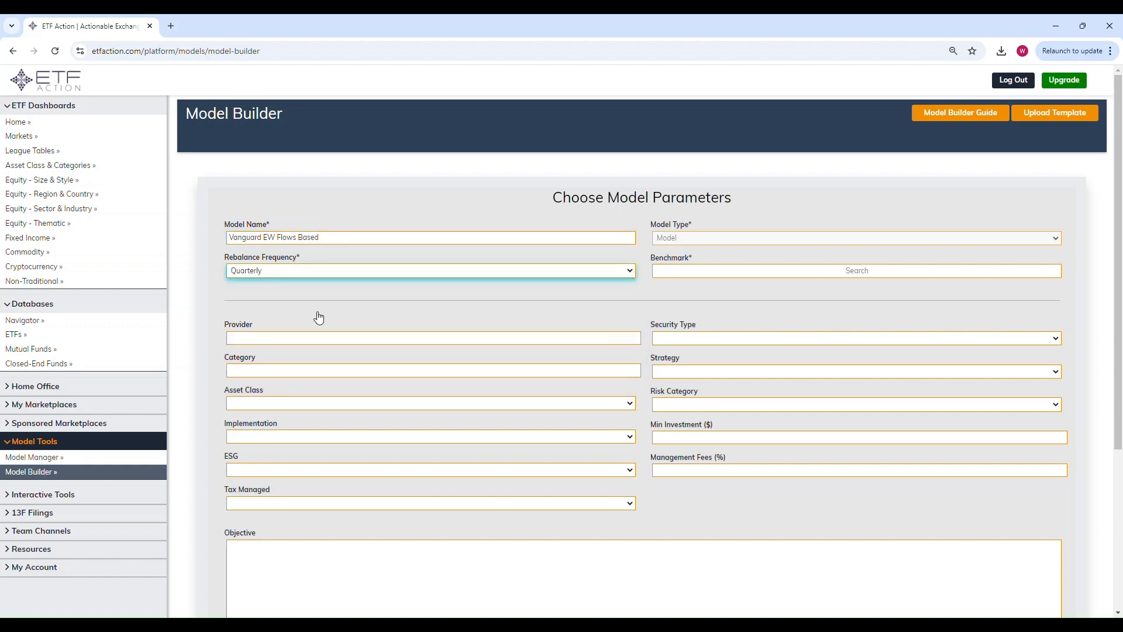
left_click(822, 273)
type("ETFA BEN")
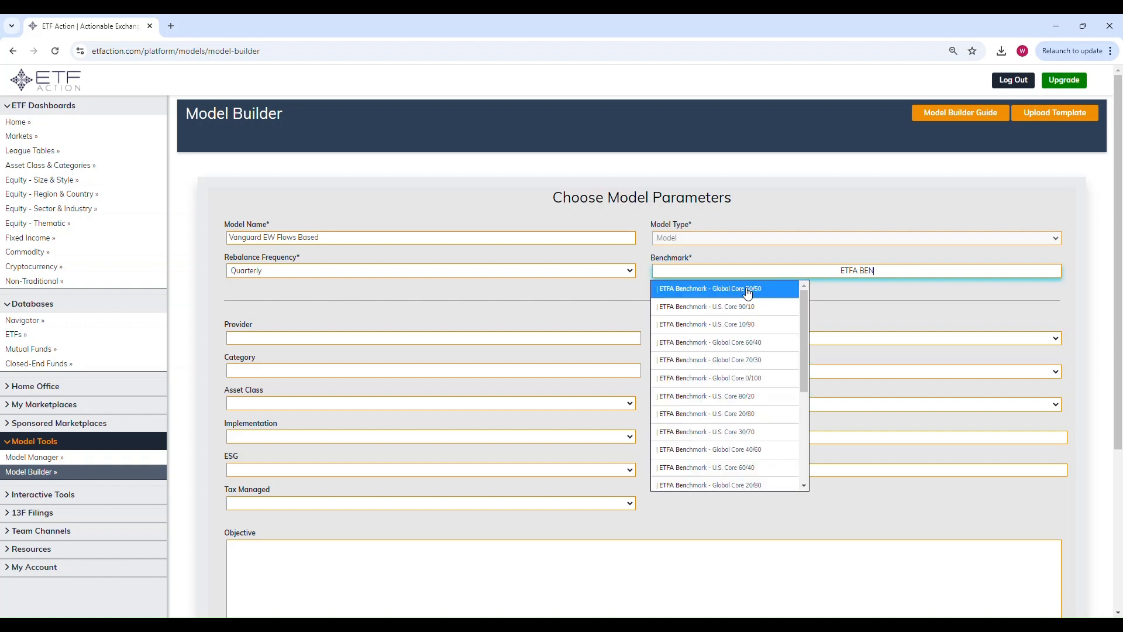
left_click(748, 293)
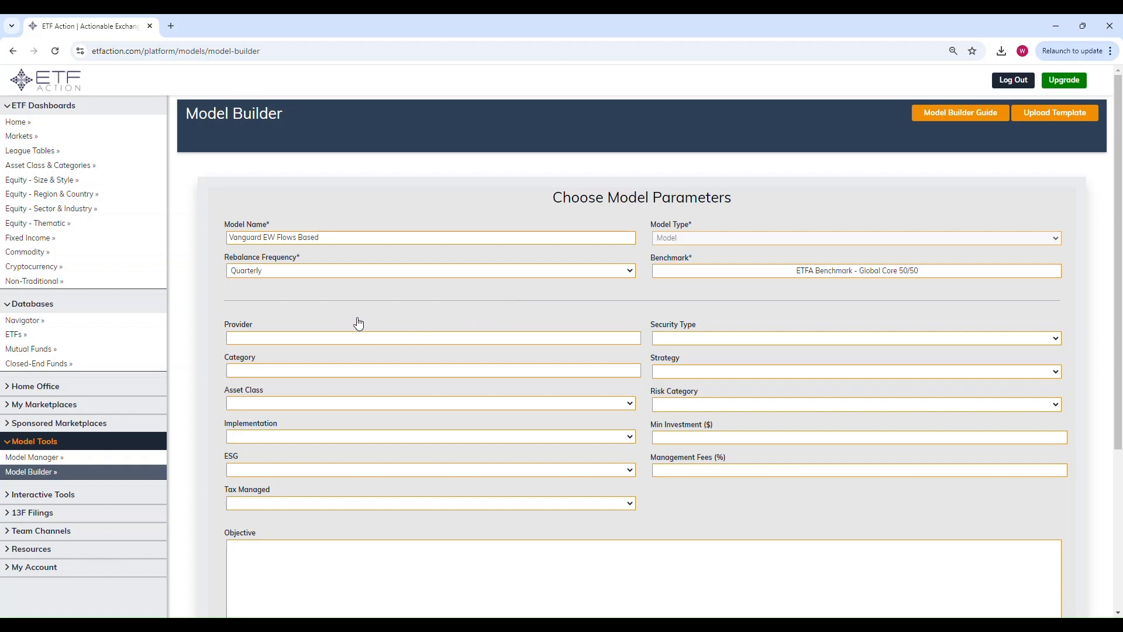
scroll(351, 304, "down", 3)
scroll(346, 286, "up", 1)
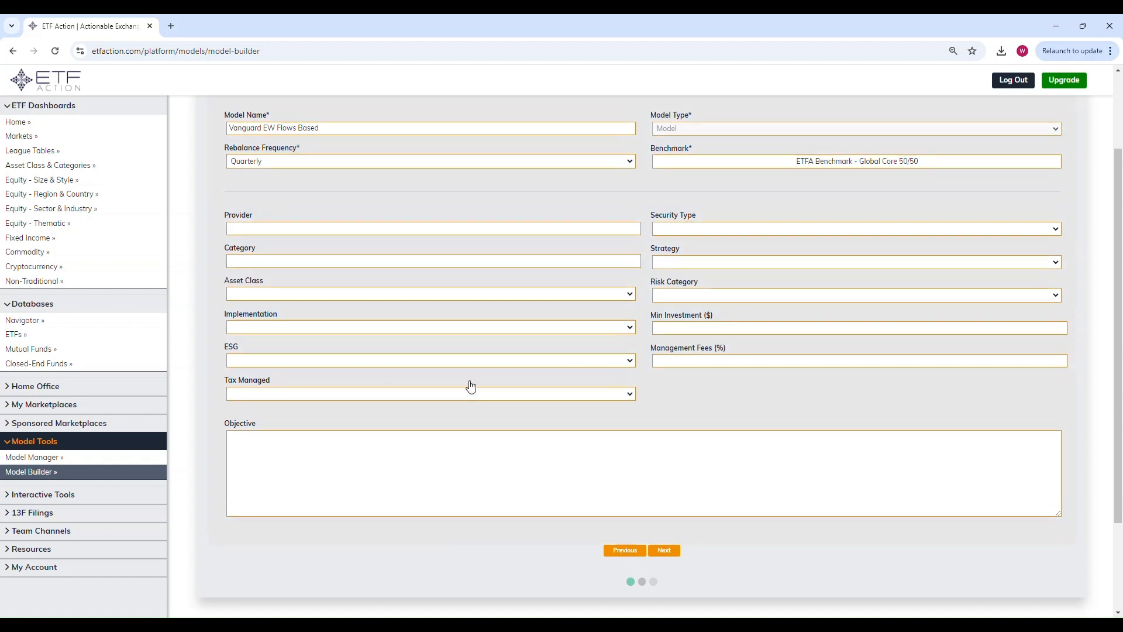
scroll(476, 369, "up", 2)
scroll(494, 344, "down", 1)
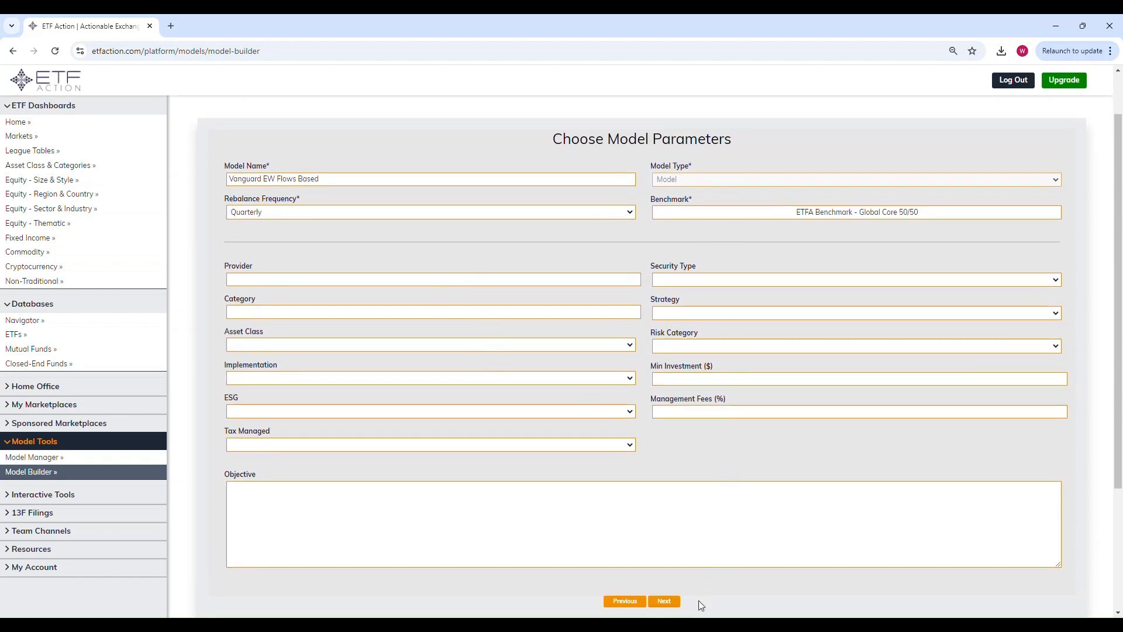
left_click(665, 602)
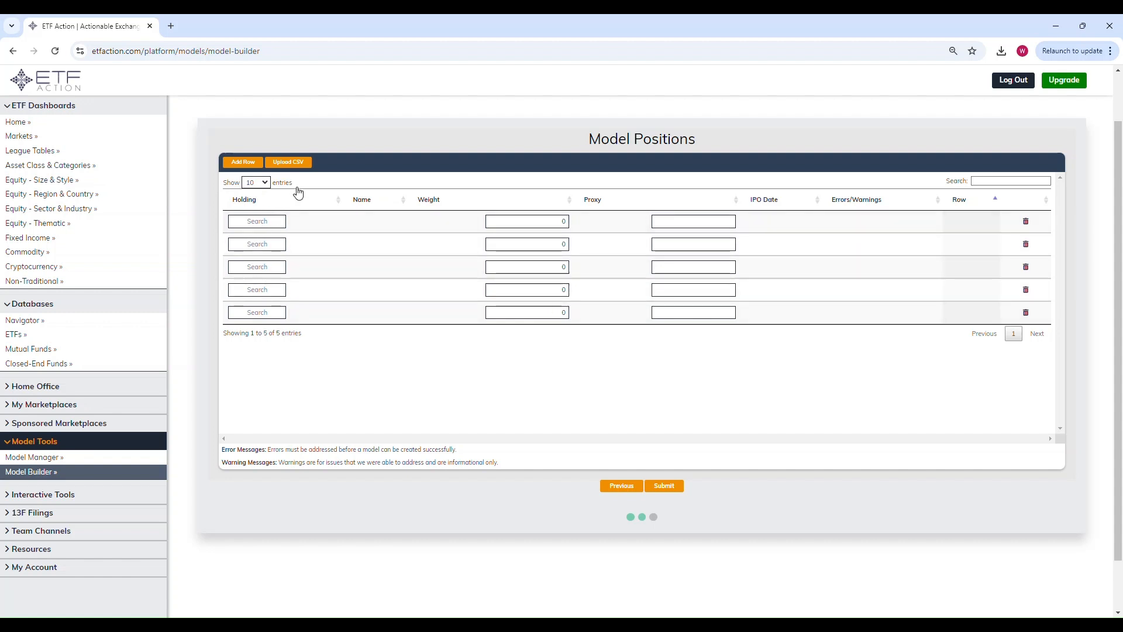
Step: Upload the model positions from the VanguardEW CSV file
left_click(292, 164)
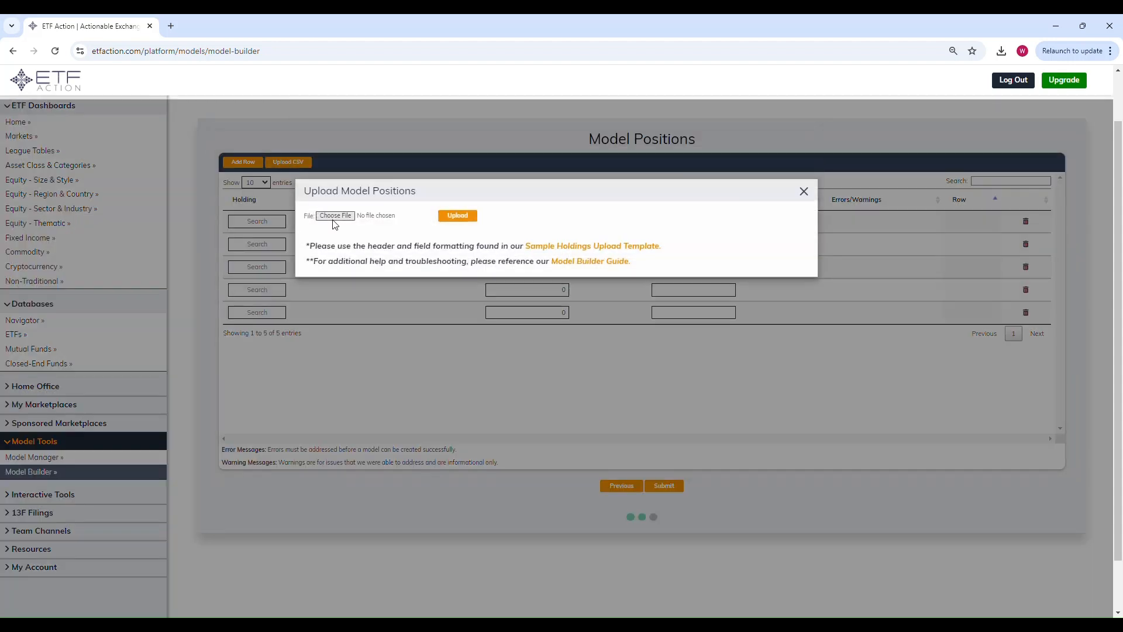
left_click(336, 217)
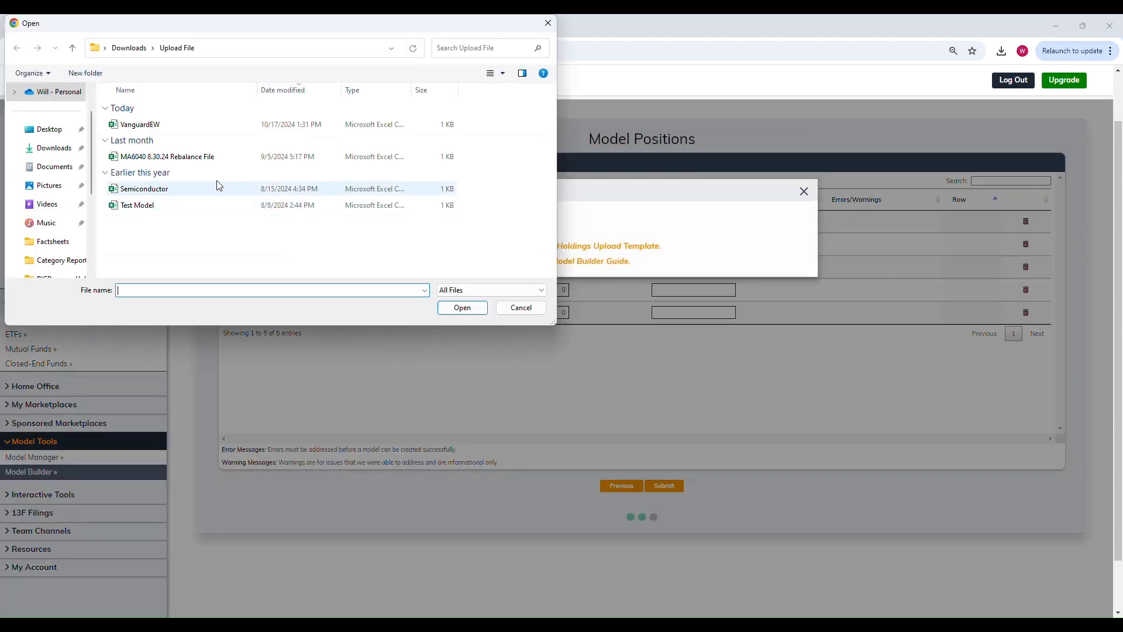
left_click(153, 124)
left_click(462, 308)
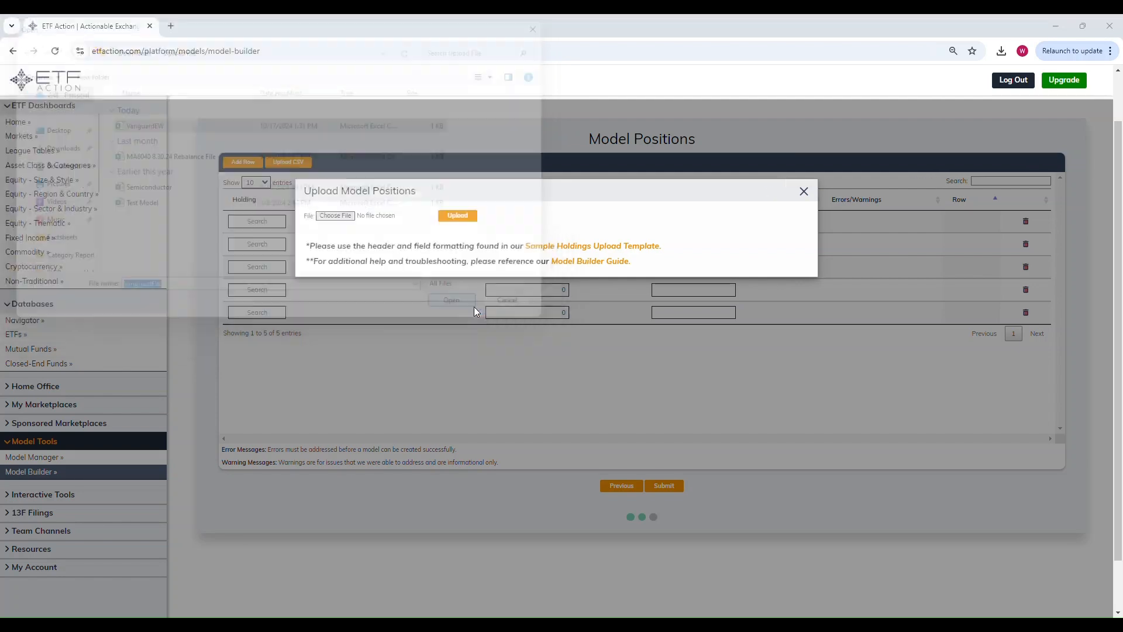
left_click(458, 216)
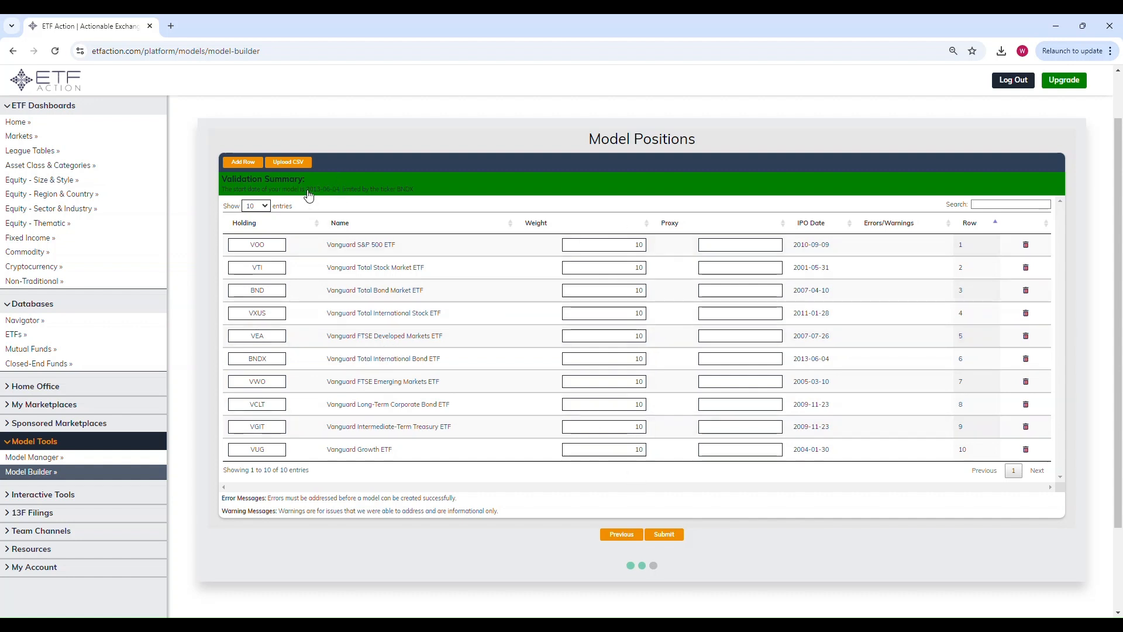
Step: Check the model's start date and limiting ticker in the validation summary and submit the model
left_click_drag(306, 191, 340, 193)
left_click_drag(398, 190, 413, 190)
left_click(788, 550)
left_click(675, 532)
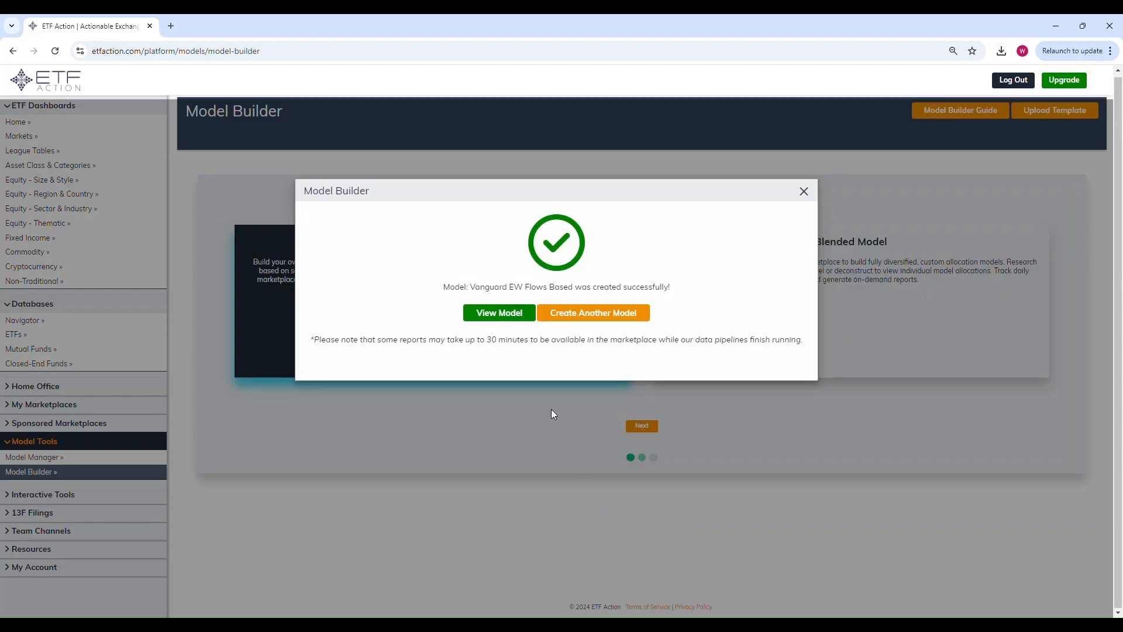
Step: Open the newly created model and examine its overview heatmap and position table
left_click(512, 320)
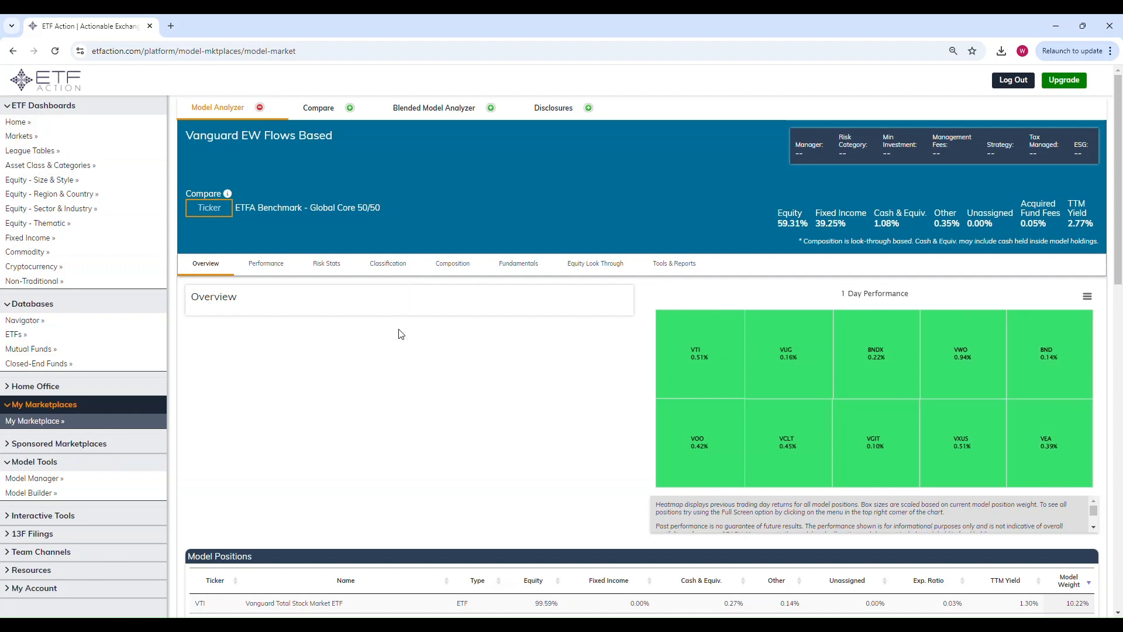
scroll(384, 353, "down", 1)
scroll(382, 352, "down", 1)
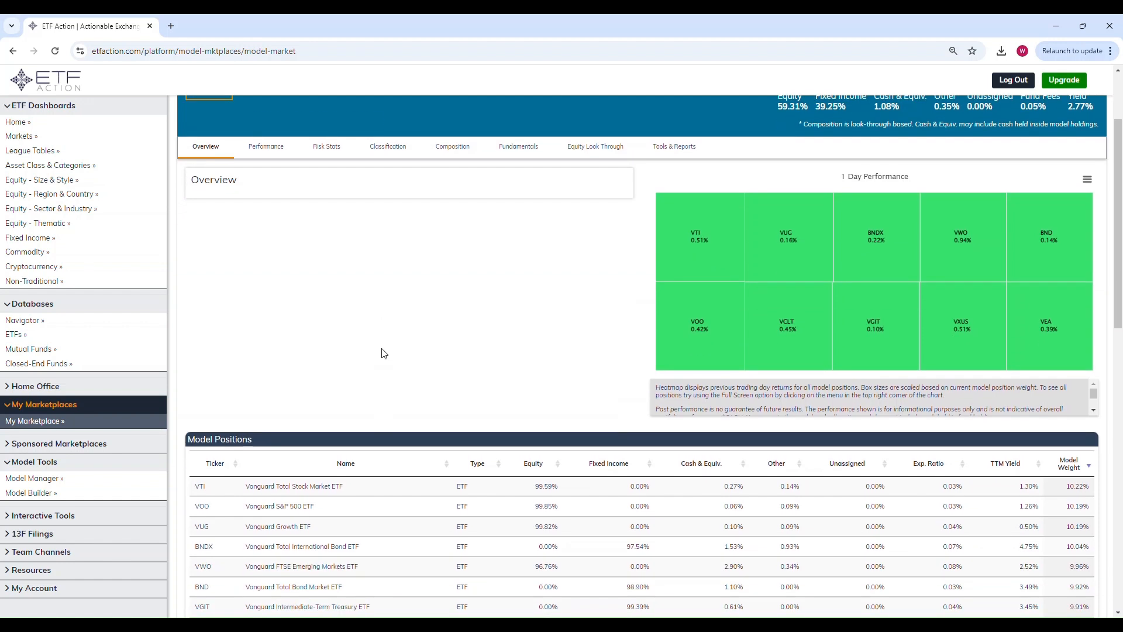
scroll(381, 351, "up", 2)
Step: View the model's total return over 5 years and set the comparison security to SPY, SPDR S&P 500 ETF Trust
left_click(276, 264)
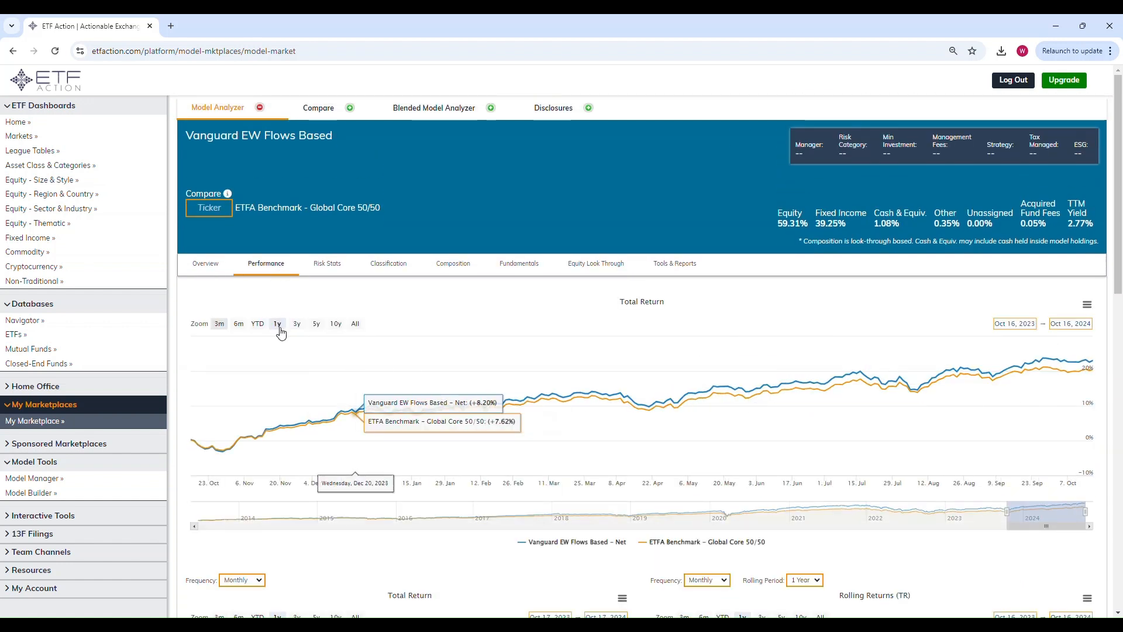
left_click(316, 324)
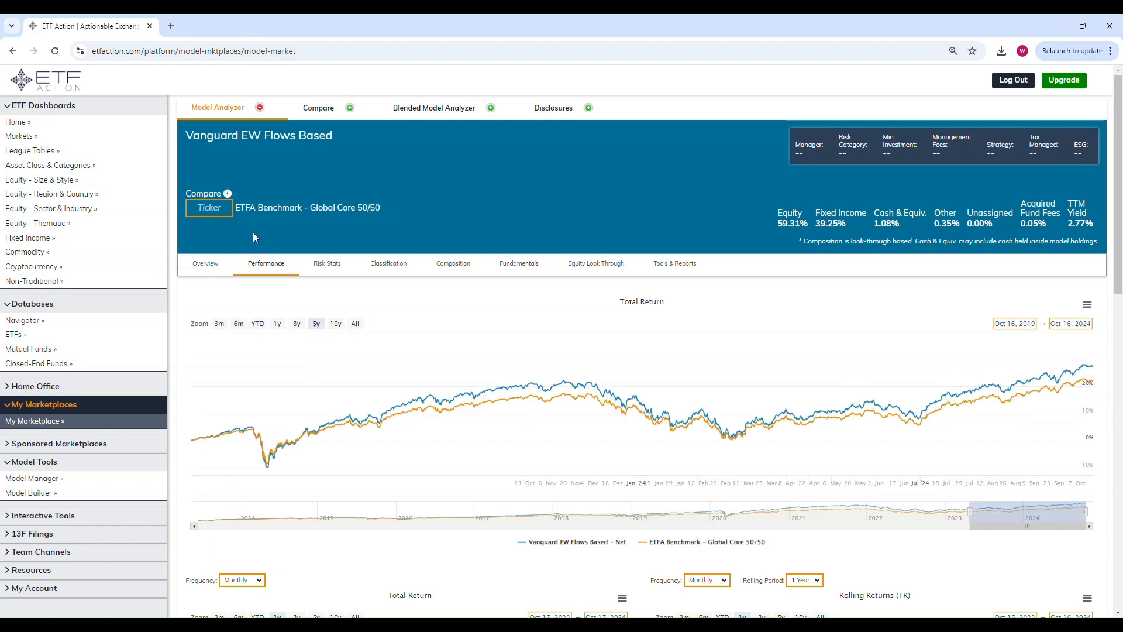
left_click(219, 217)
type("SPY")
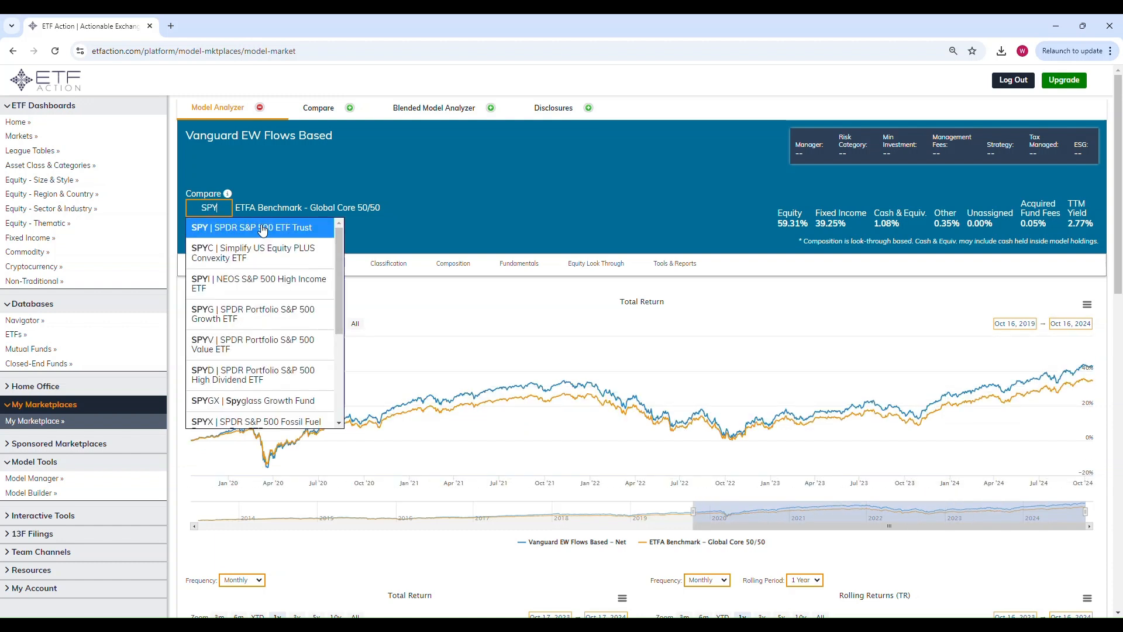
left_click(258, 221)
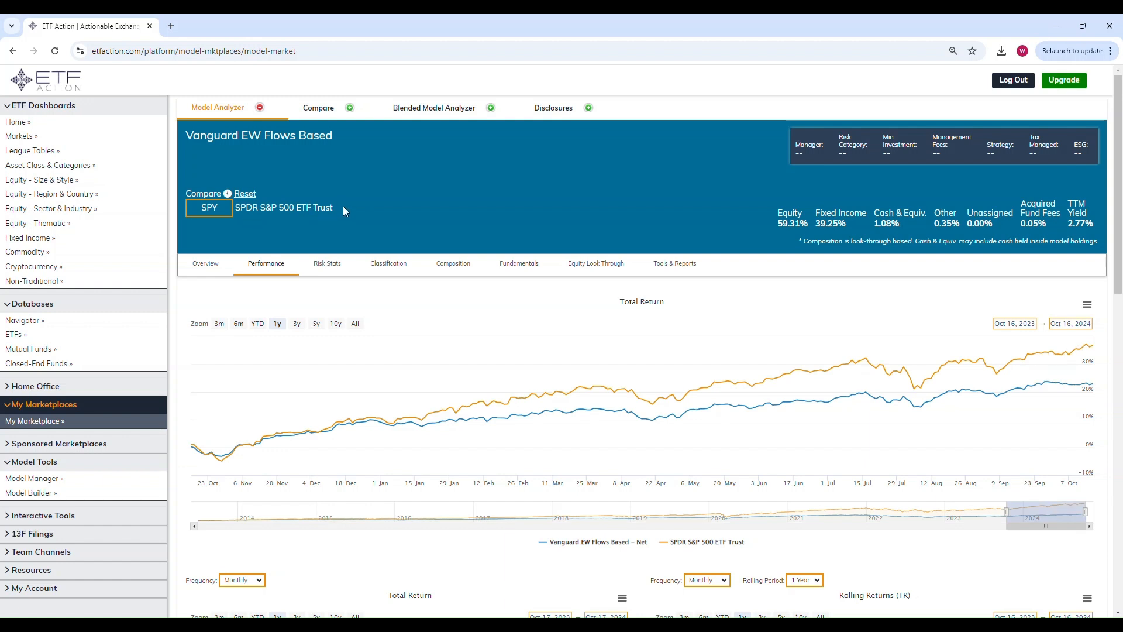
Step: Examine the model's risk stats and its composition grouped by Equity and by Fixed Income
left_click(327, 263)
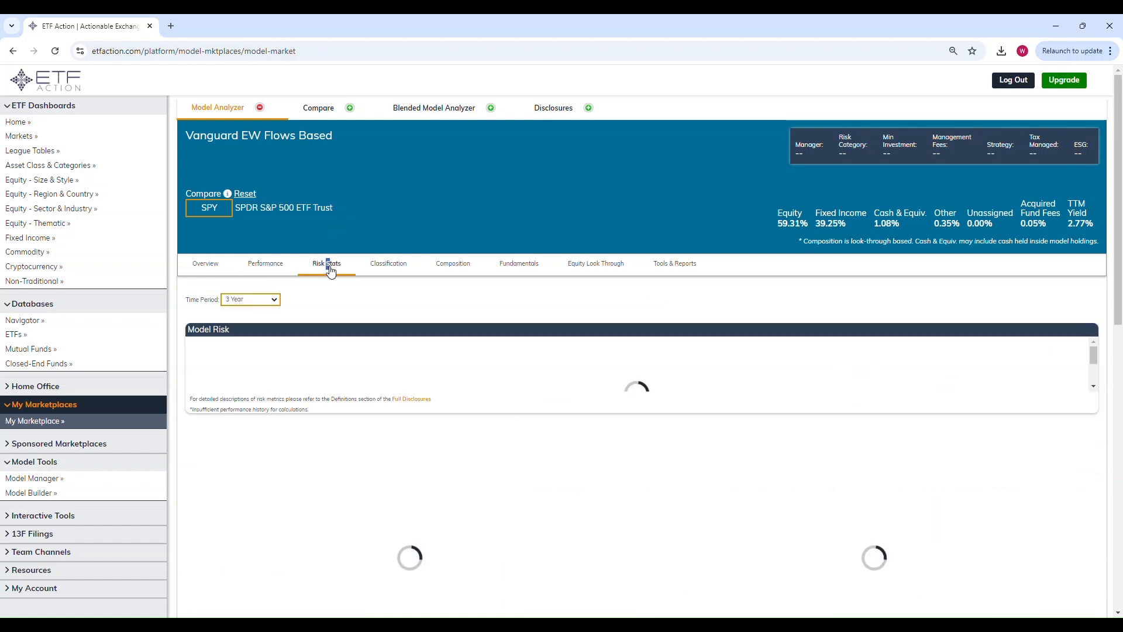
left_click(452, 264)
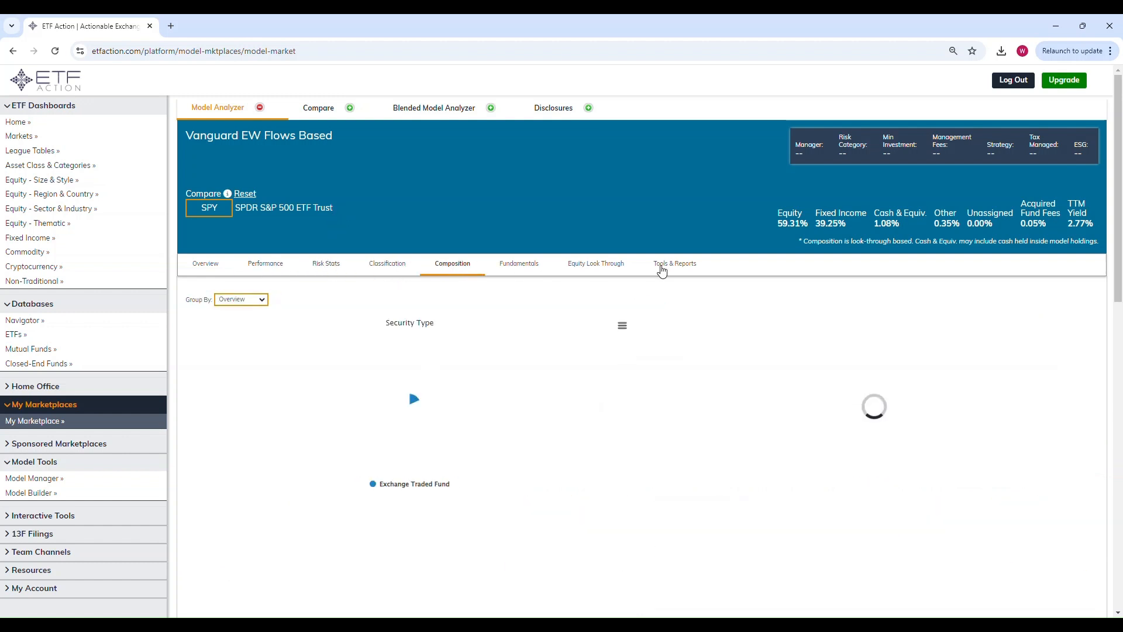
left_click(258, 299)
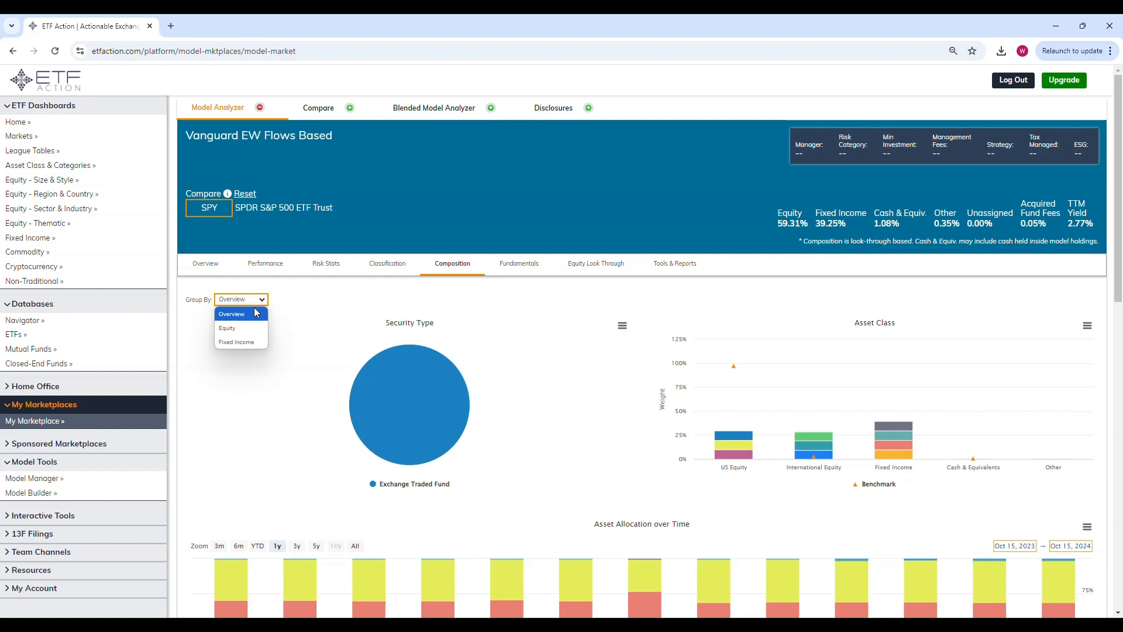
left_click(255, 330)
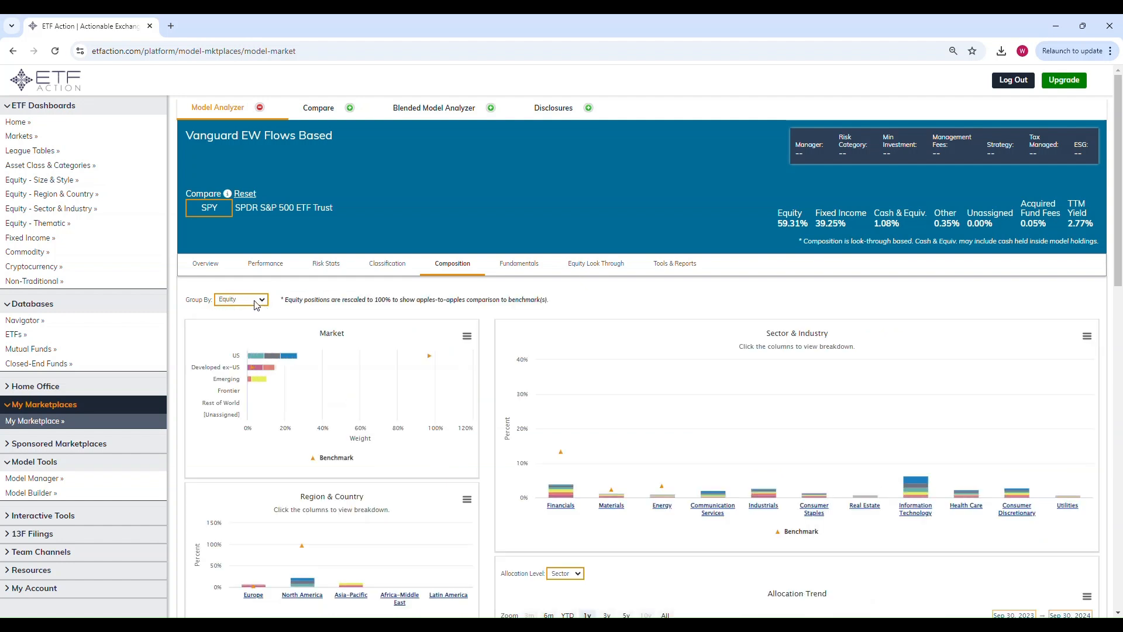
left_click(243, 342)
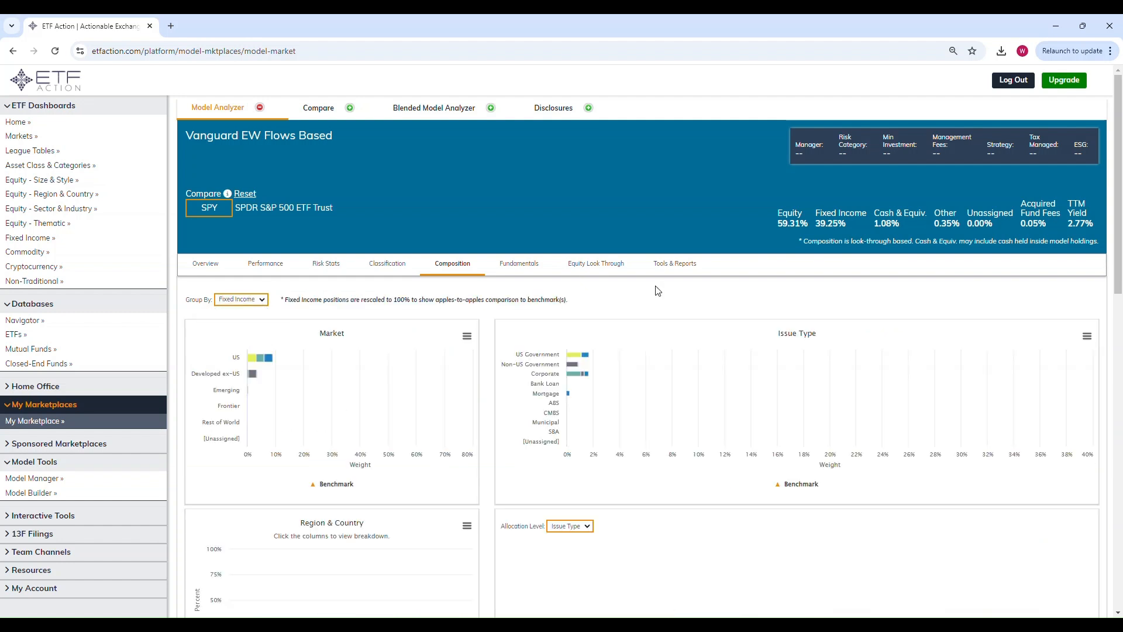
Step: Look over the tools and reports available for the model and return to its overview
left_click(677, 267)
scroll(674, 252, "down", 1)
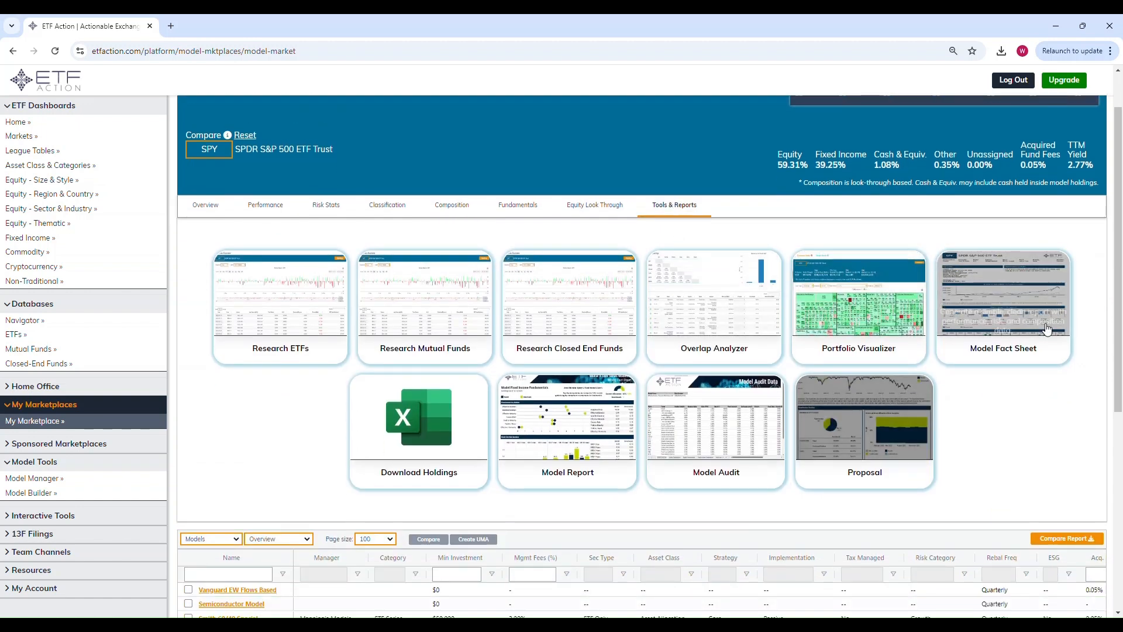
scroll(544, 242, "up", 1)
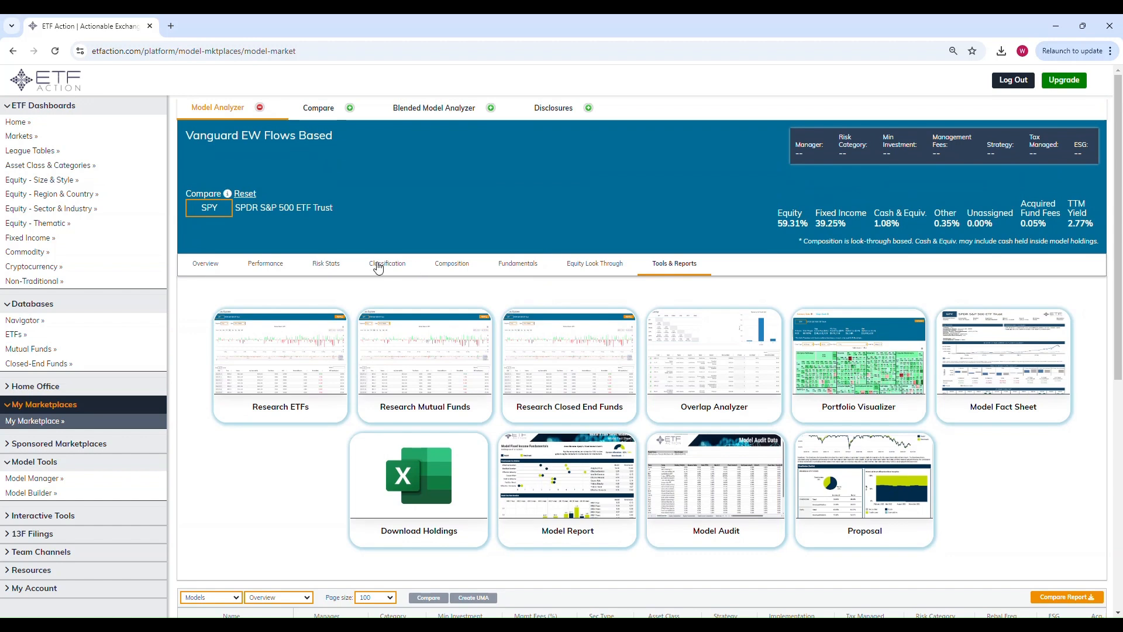
left_click(205, 264)
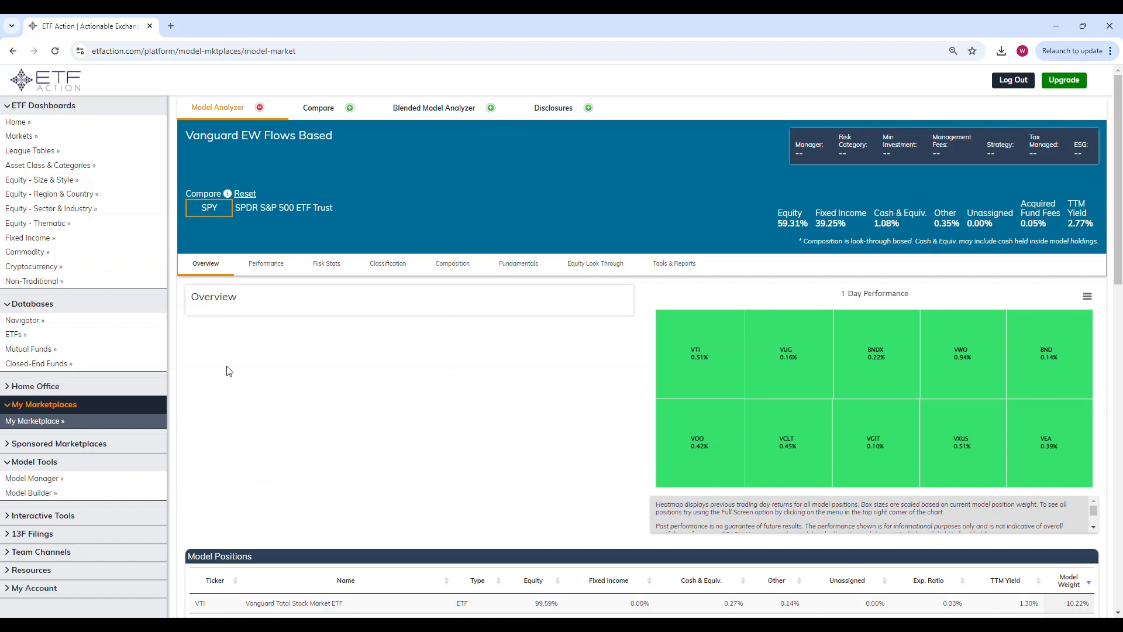
Step: Revisit the League Tables and the ETF database, and check which data views the database offers
left_click(35, 151)
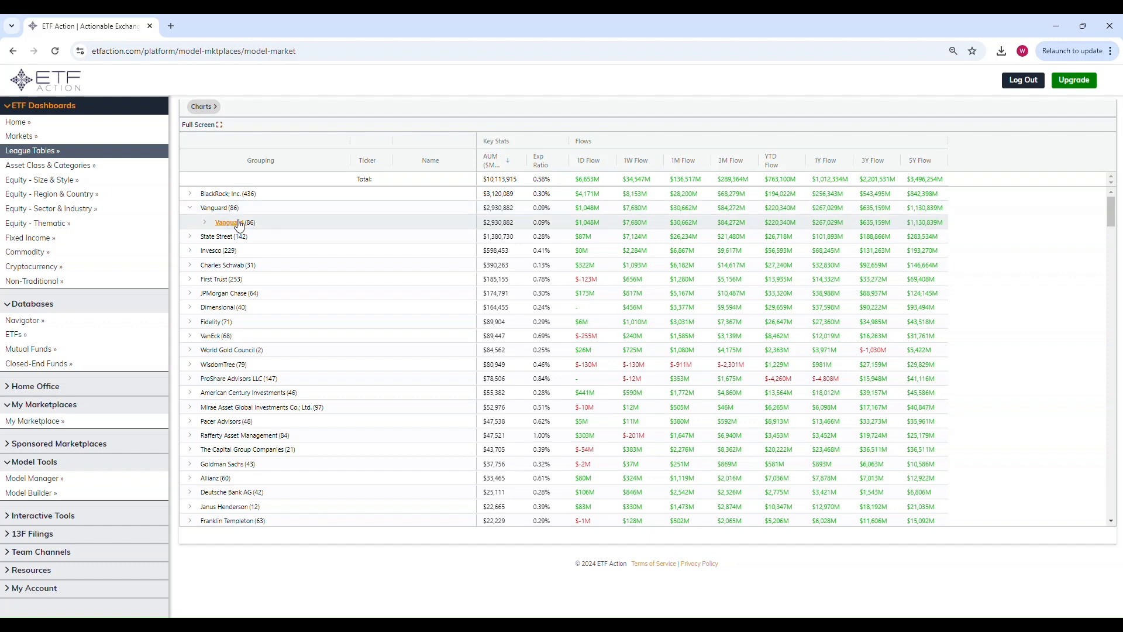
left_click(25, 335)
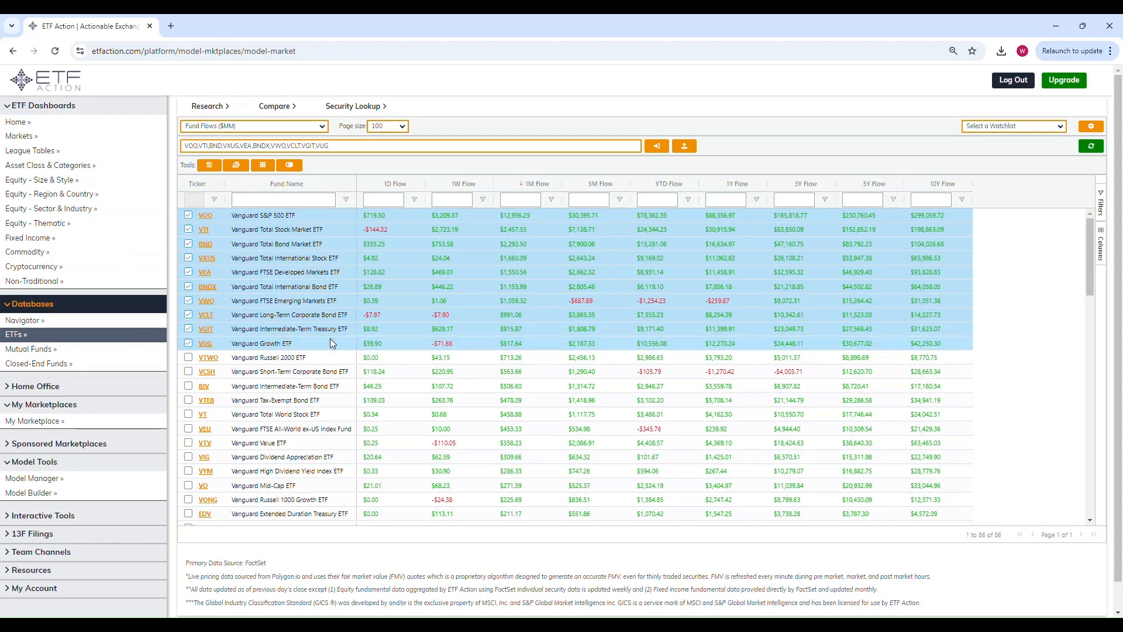
left_click(283, 127)
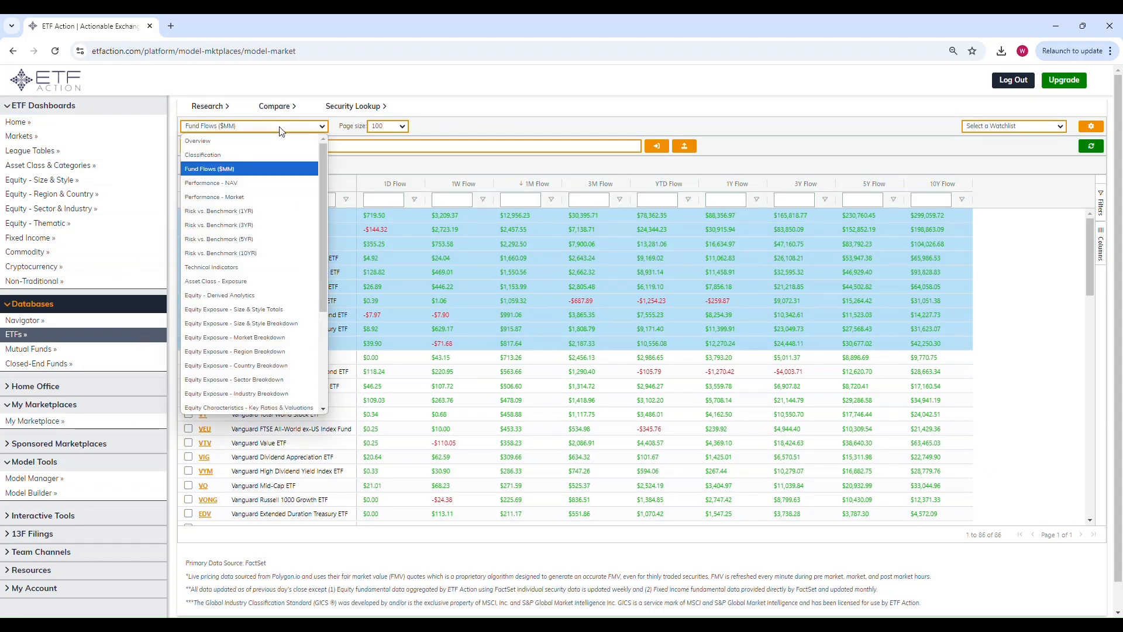
left_click(525, 164)
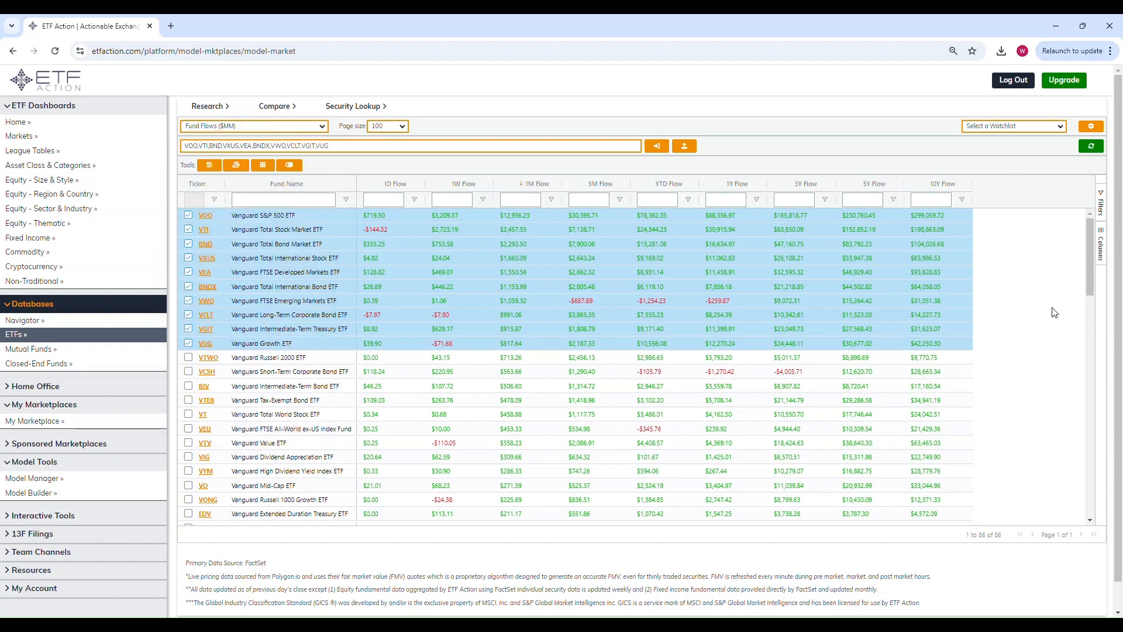
Step: Show the Equity - Derived Analytics view for the ETFs and examine its columns through to the momentum rating
left_click(266, 127)
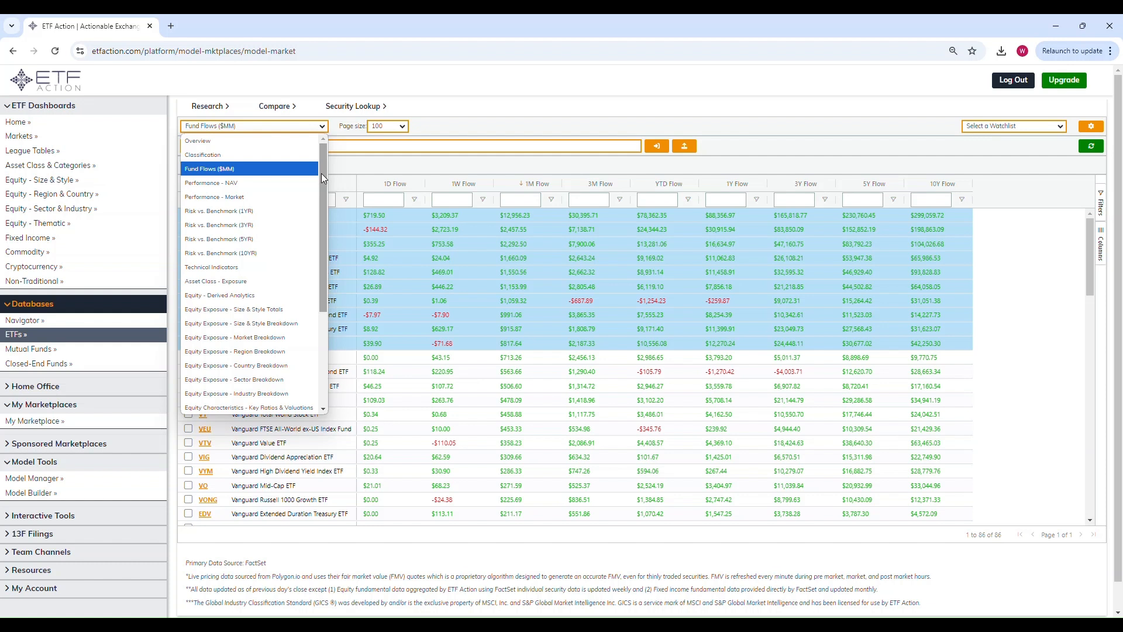
left_click_drag(321, 173, 324, 236)
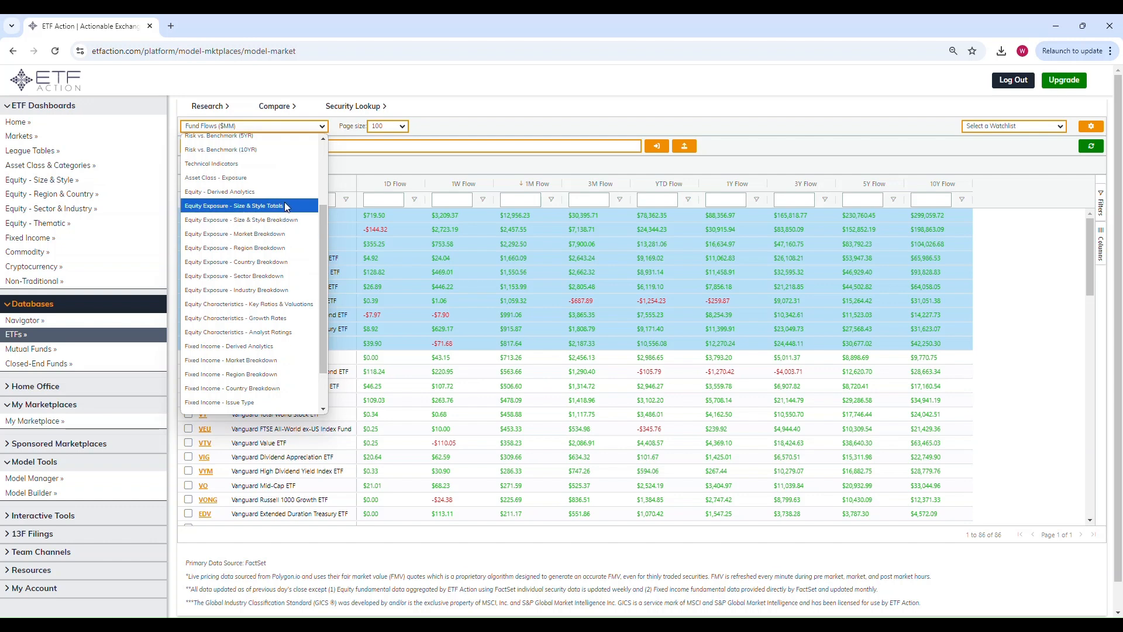
left_click(271, 195)
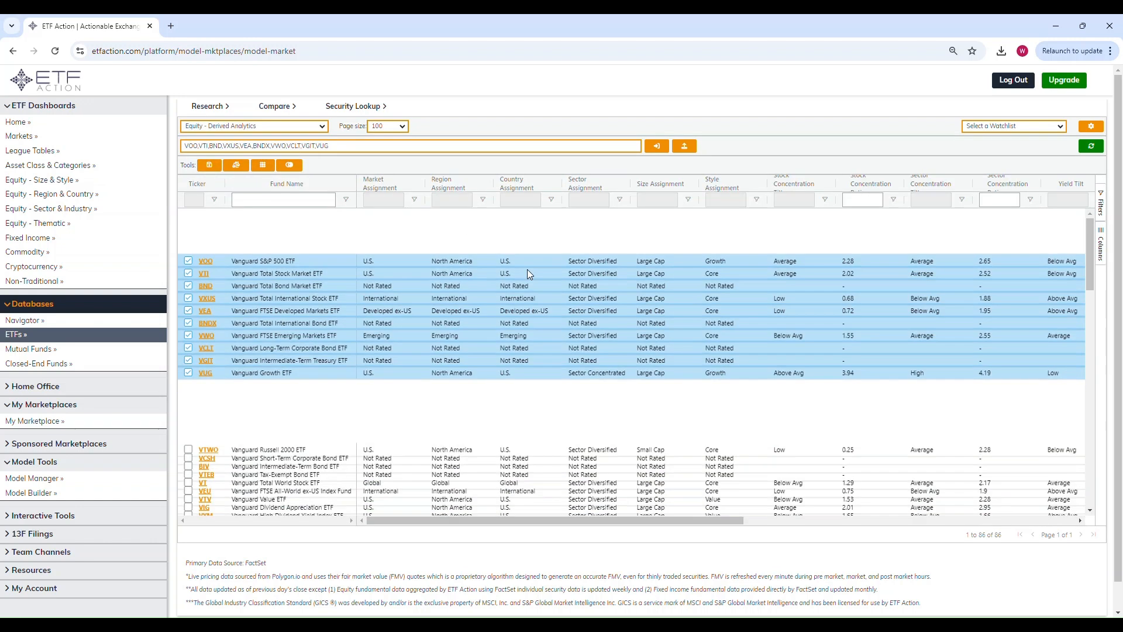
left_click_drag(608, 521, 967, 511)
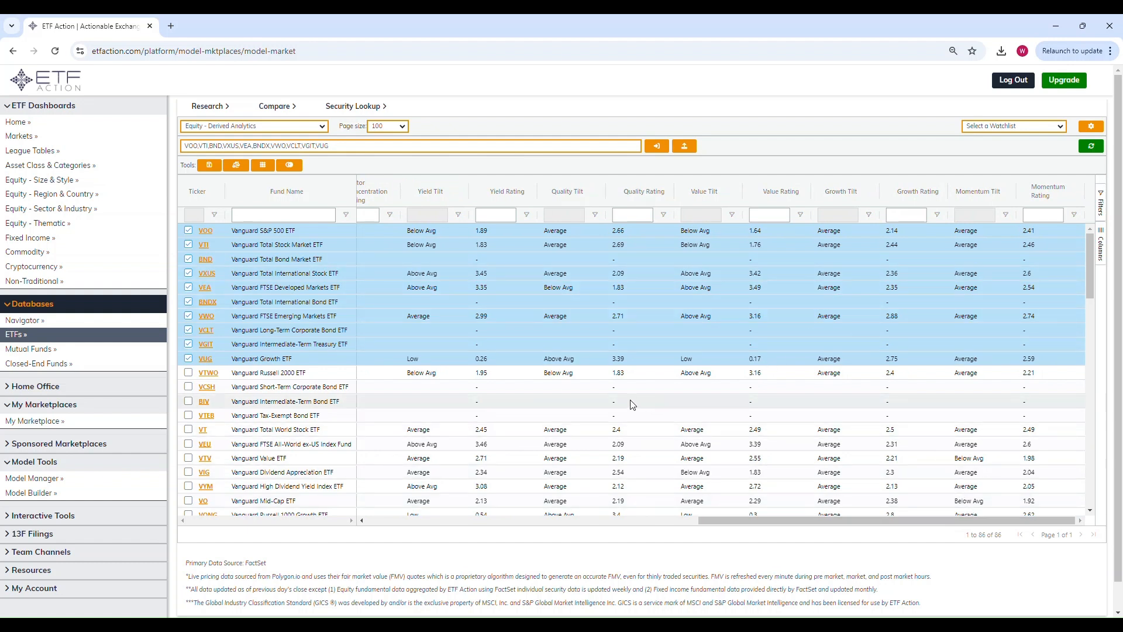
Step: Show the Fixed Income - Derived Analytics view for the ETFs and examine its assignment, tilt and rating columns
left_click(261, 126)
scroll(287, 275, "down", 1)
left_click(287, 296)
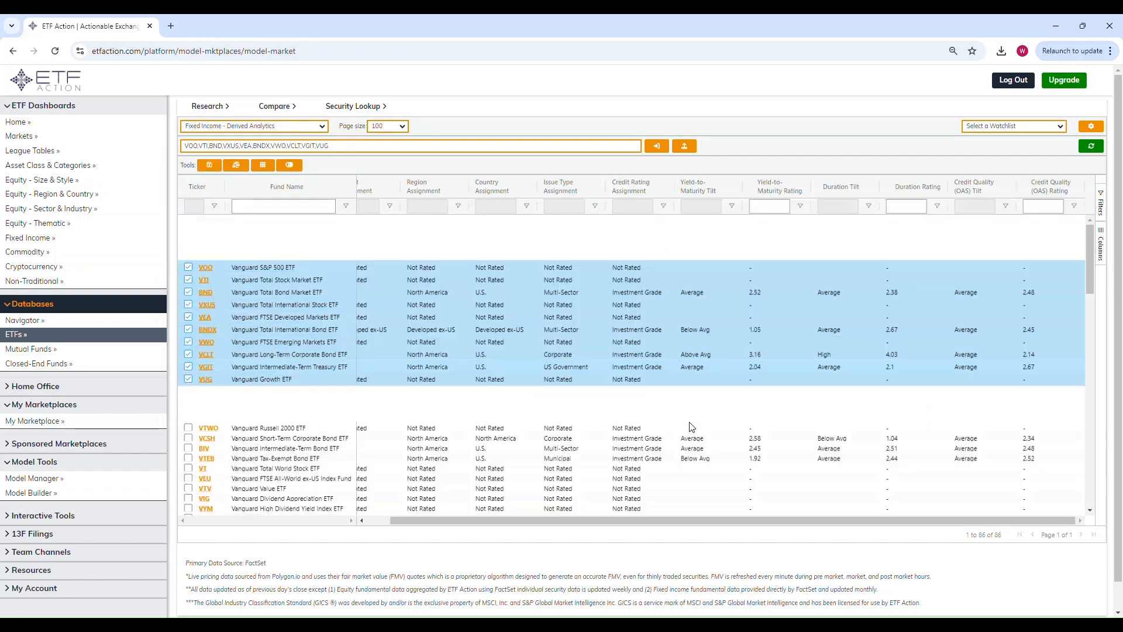
left_click_drag(562, 520, 539, 520)
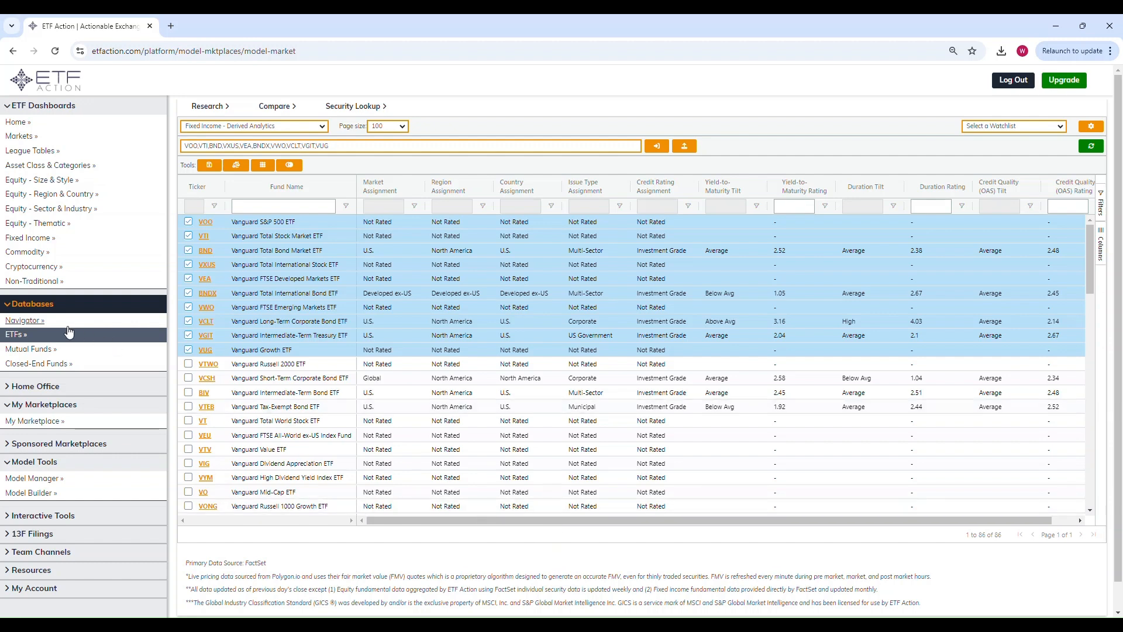
Step: Return to the platform's home page and open a fresh, unfiltered ETF database
left_click(48, 92)
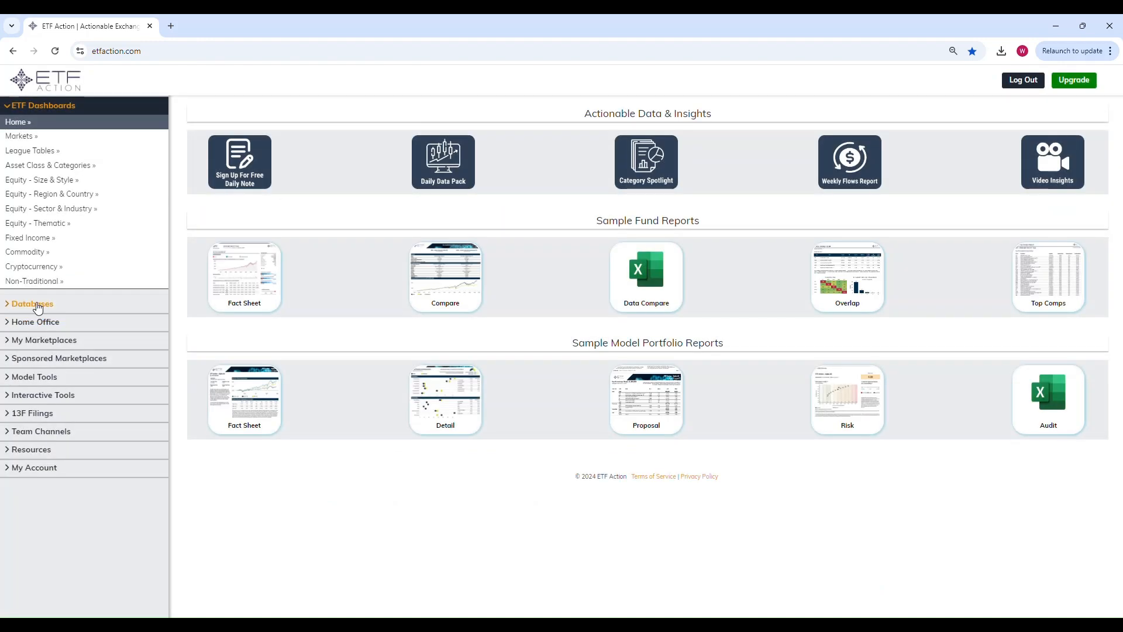
left_click(37, 305)
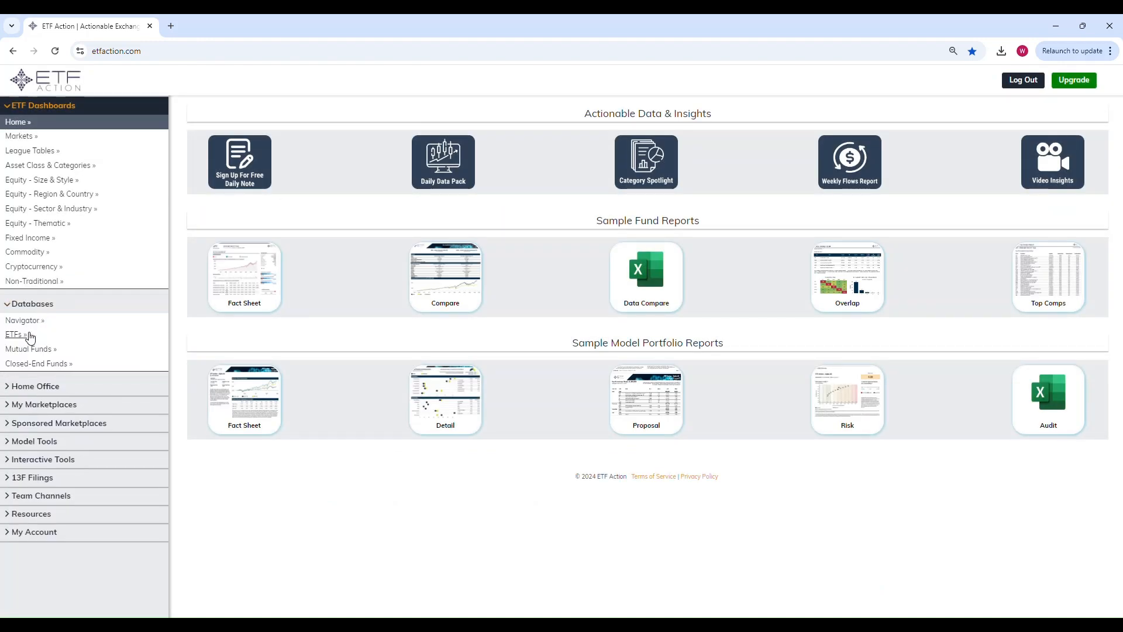
left_click(17, 334)
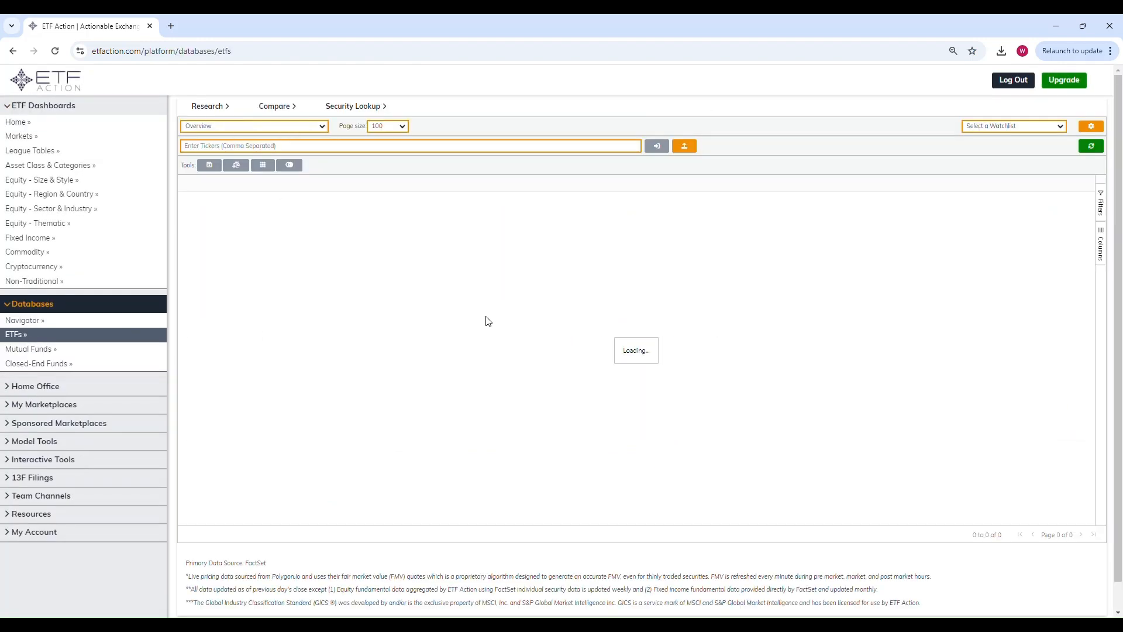